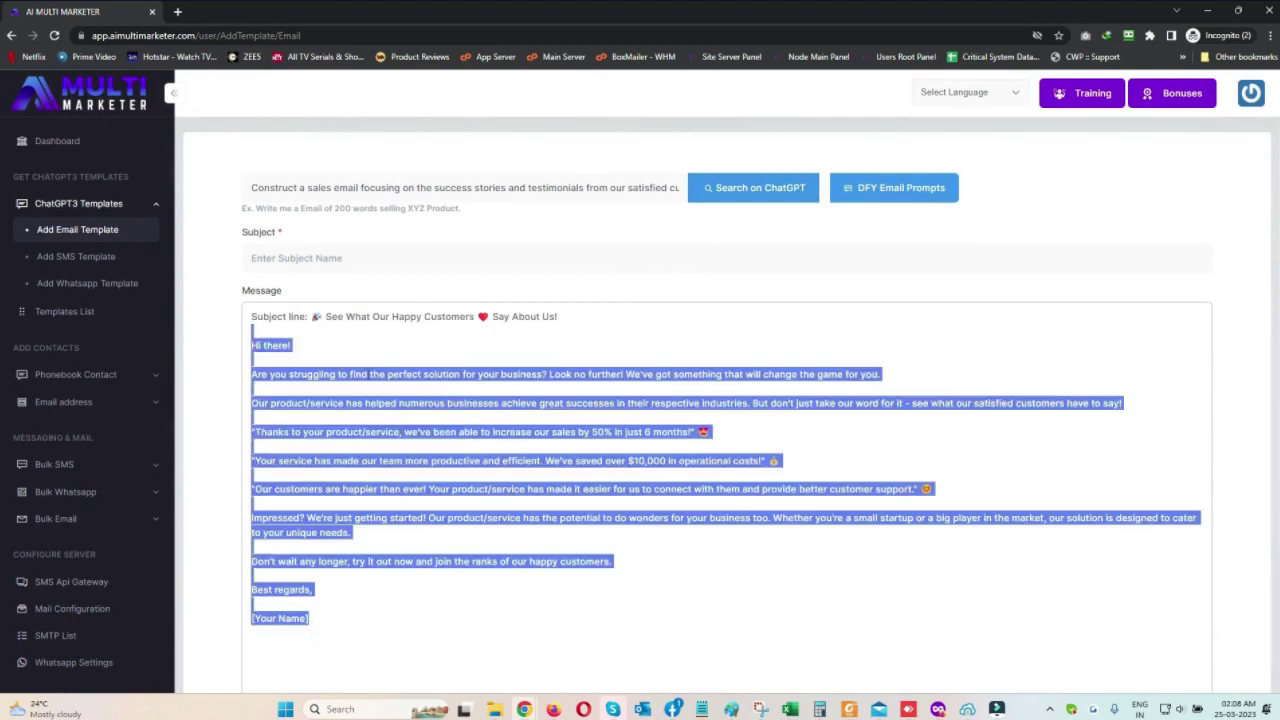
Move the generated subject line from the message body into the Subject field and submit the email template
click(674, 518)
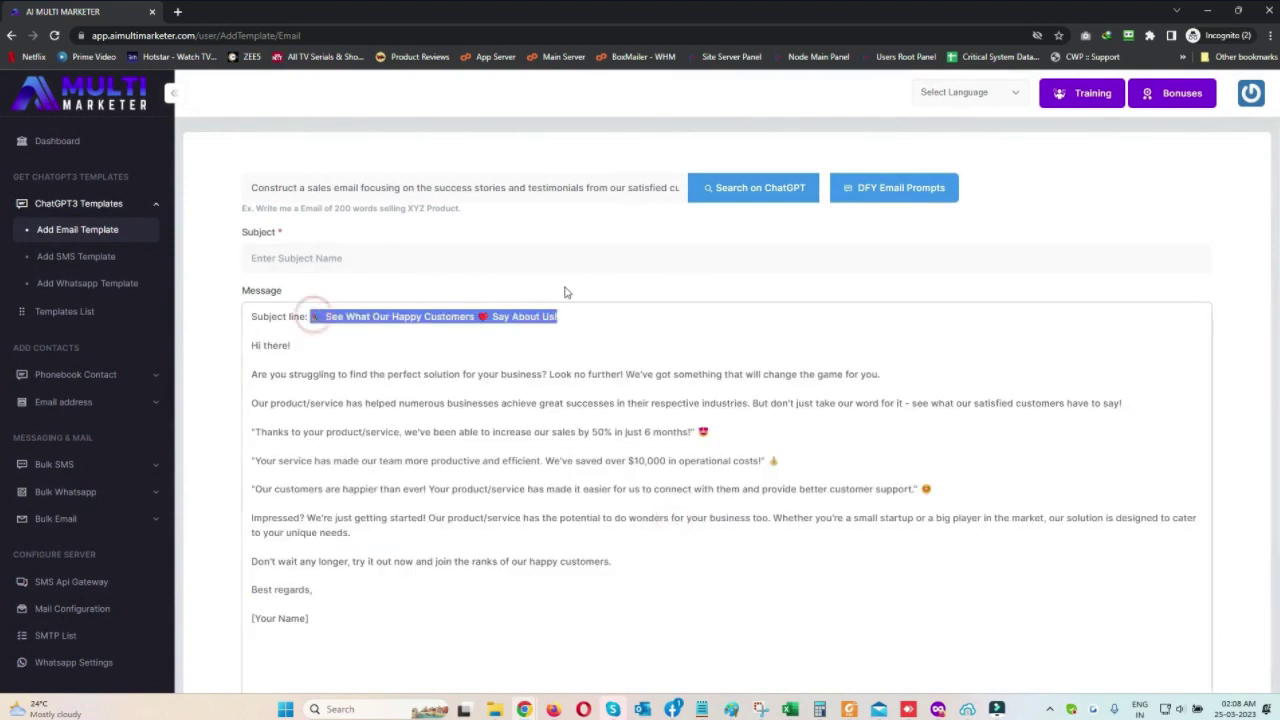
key(ctrl+c)
click(374, 260)
key(ctrl+v)
triple_click(321, 315)
key(BackSpace)
key(Delete)
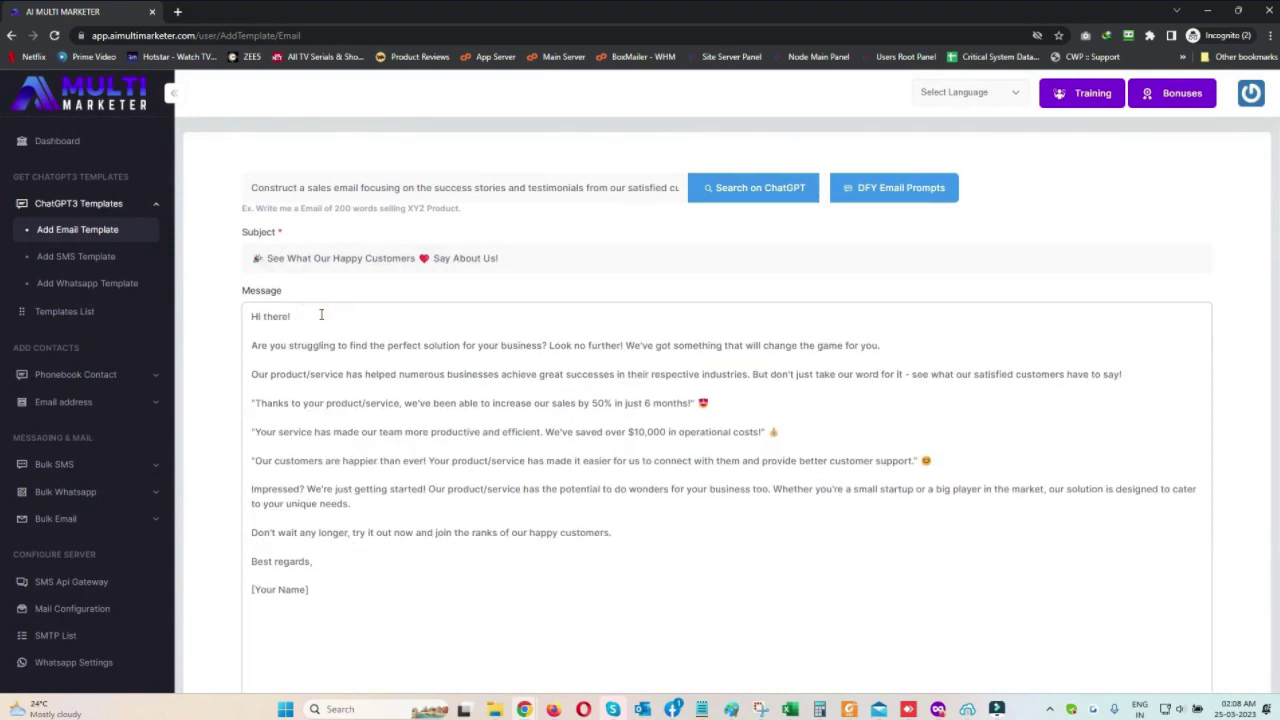
scroll(305, 500, down, 3)
click(268, 626)
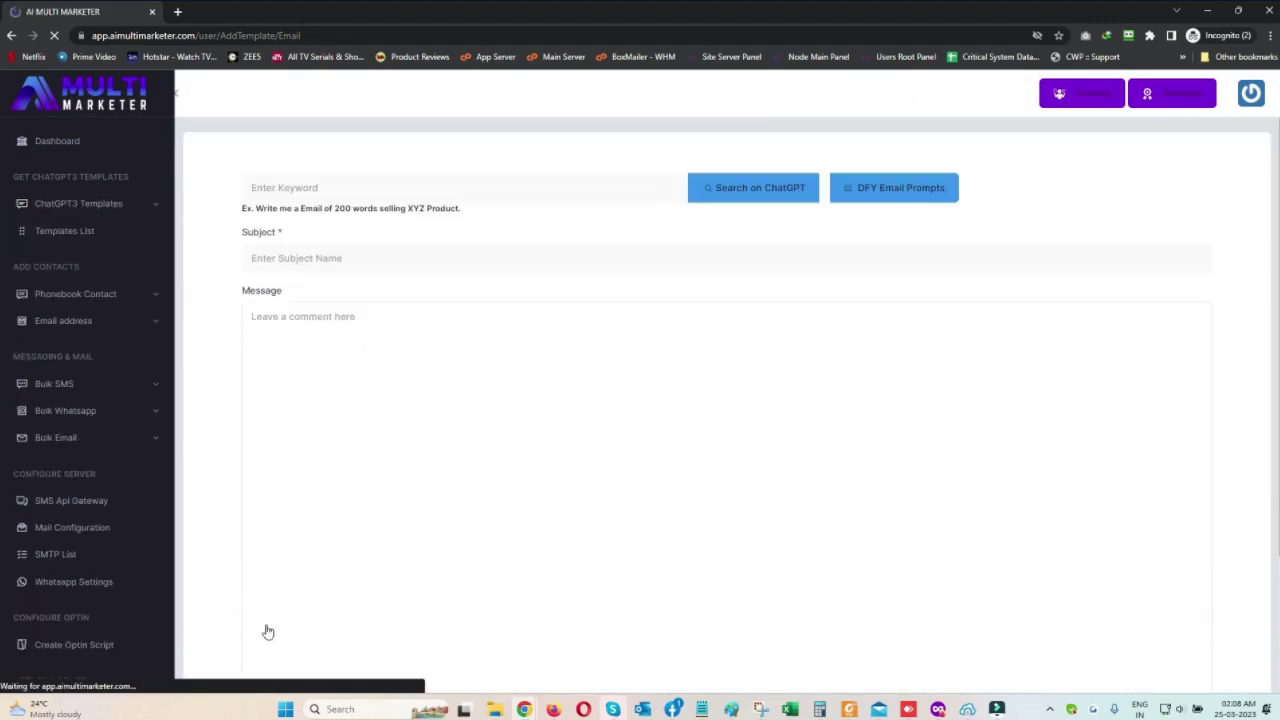
On Add SMS Template, generate SMS text with ChatGPT from DFY SMS prompt 1
click(69, 257)
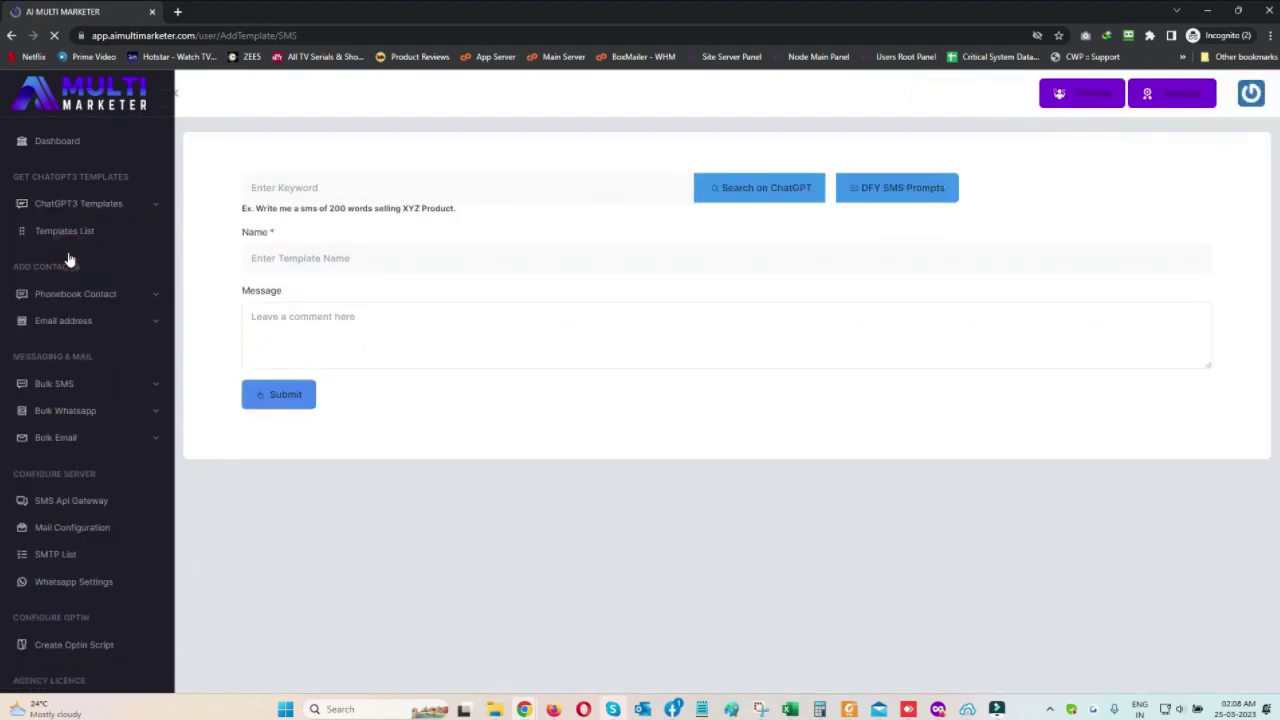
click(925, 188)
scroll(532, 555, down, 1)
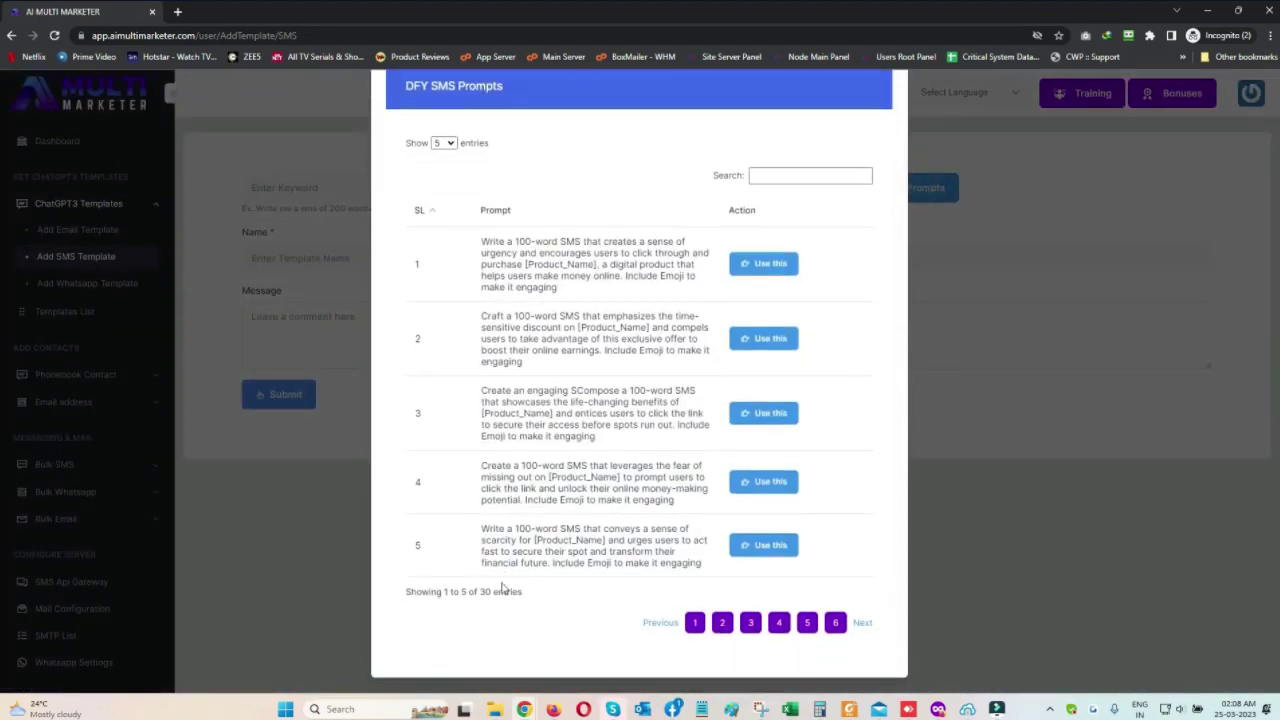
triple_click(525, 591)
click(766, 263)
click(772, 196)
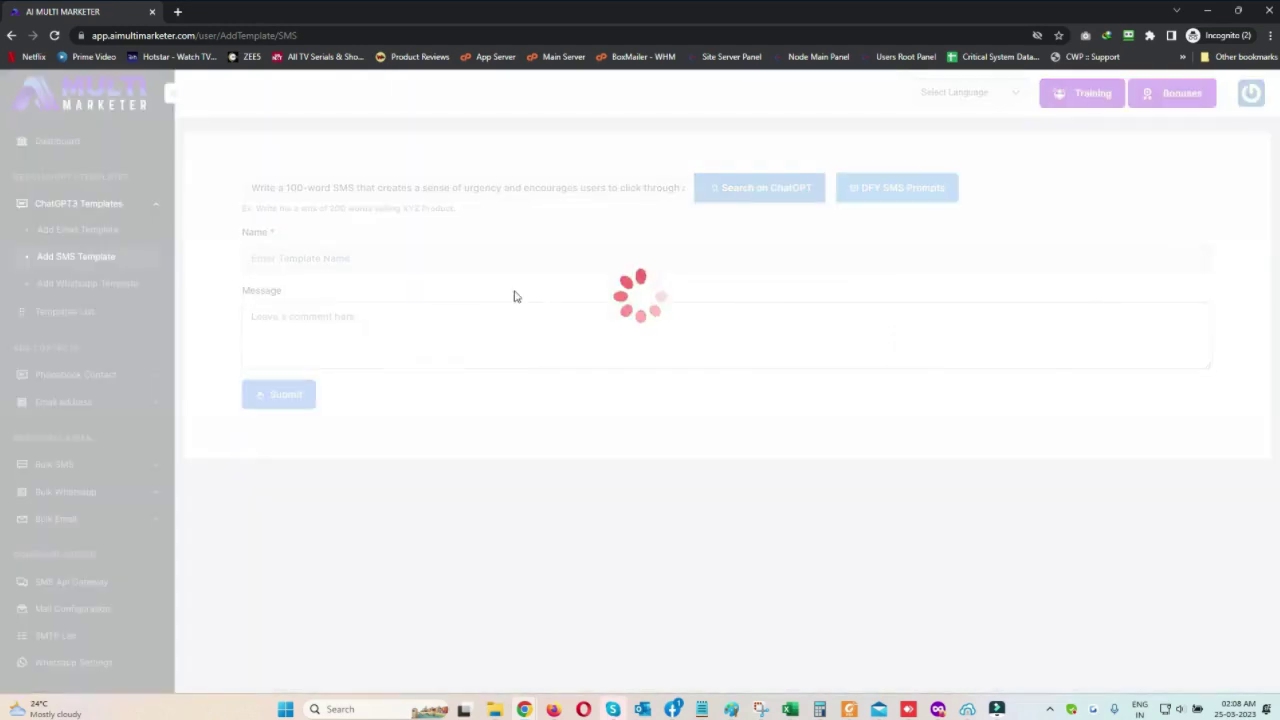
Name the SMS template 'Template 1' and submit it
drag(484, 316, 542, 309)
drag(740, 316, 1111, 318)
drag(380, 332, 1148, 333)
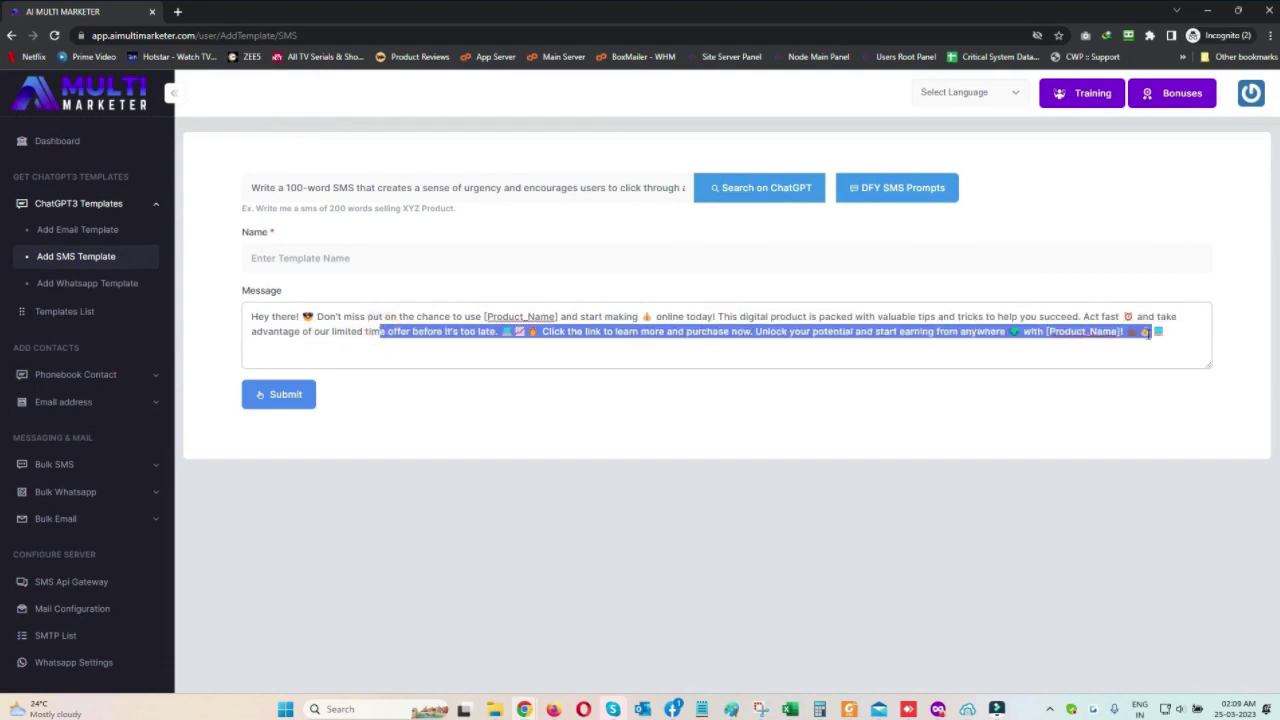
click(318, 261)
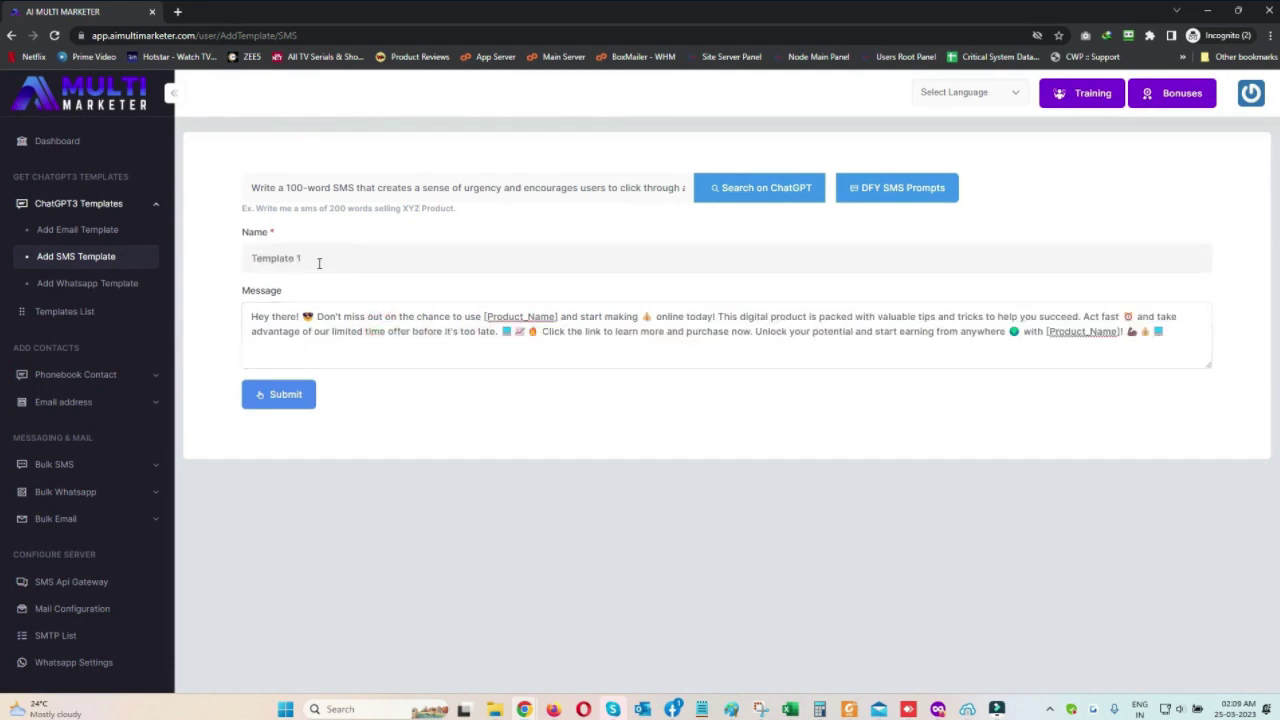
click(283, 400)
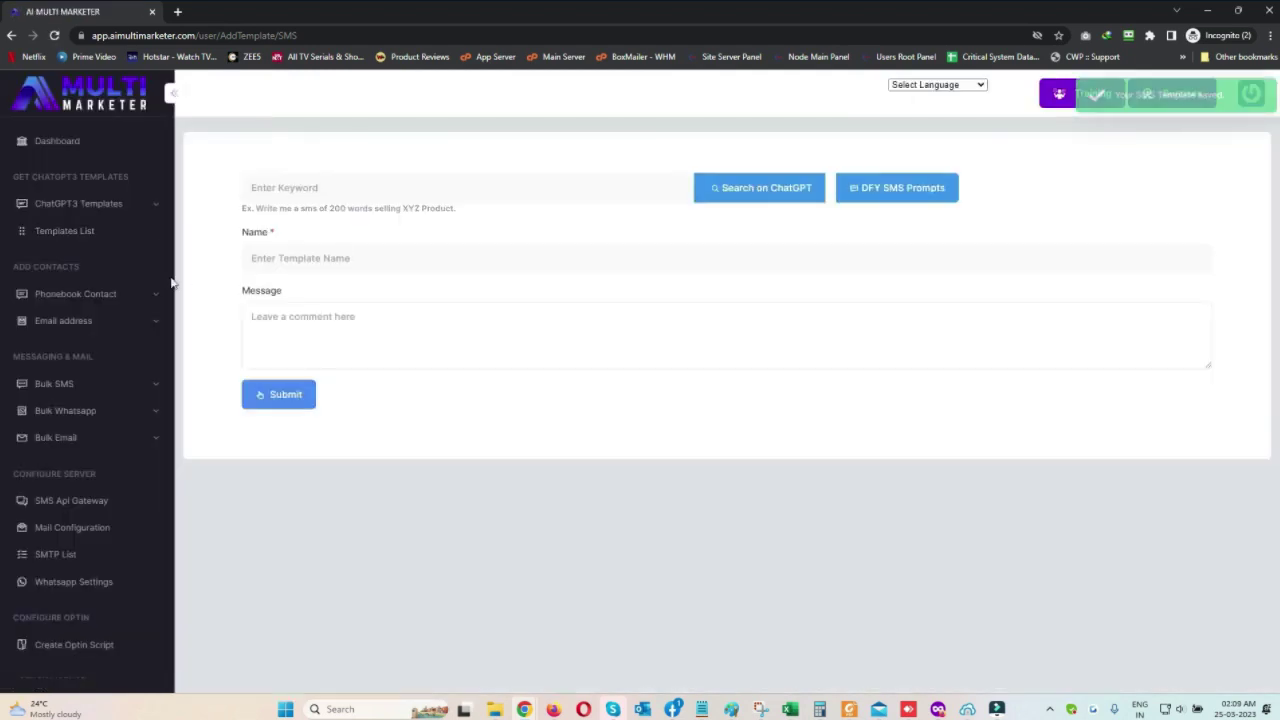
click(135, 205)
On Add Whatsapp Template, generate a message with ChatGPT from DFY prompt 3
click(97, 280)
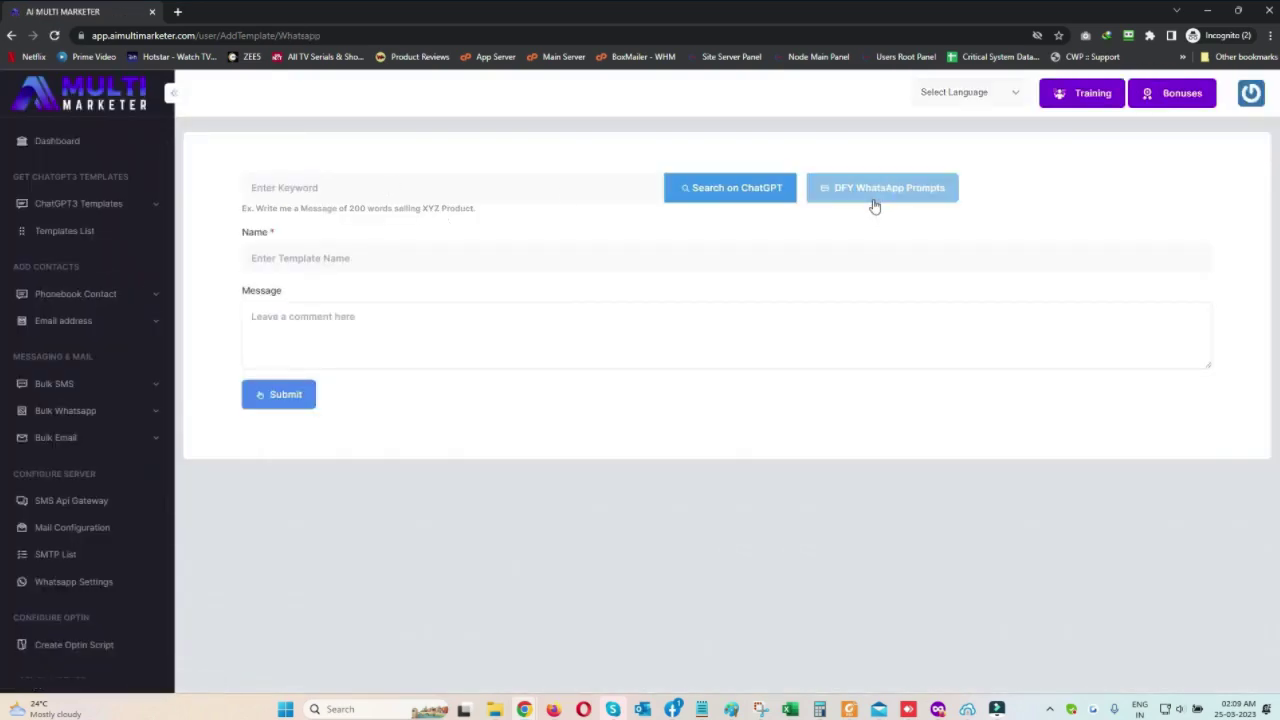
click(874, 206)
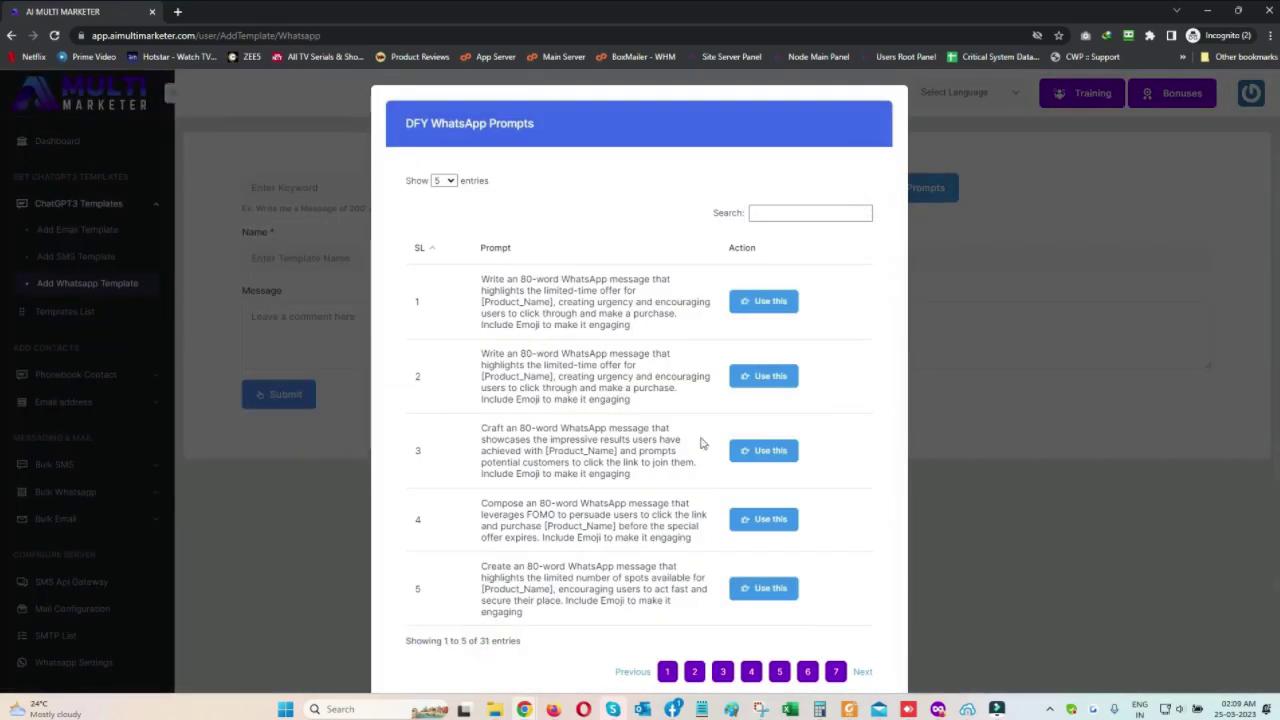
click(748, 450)
click(727, 187)
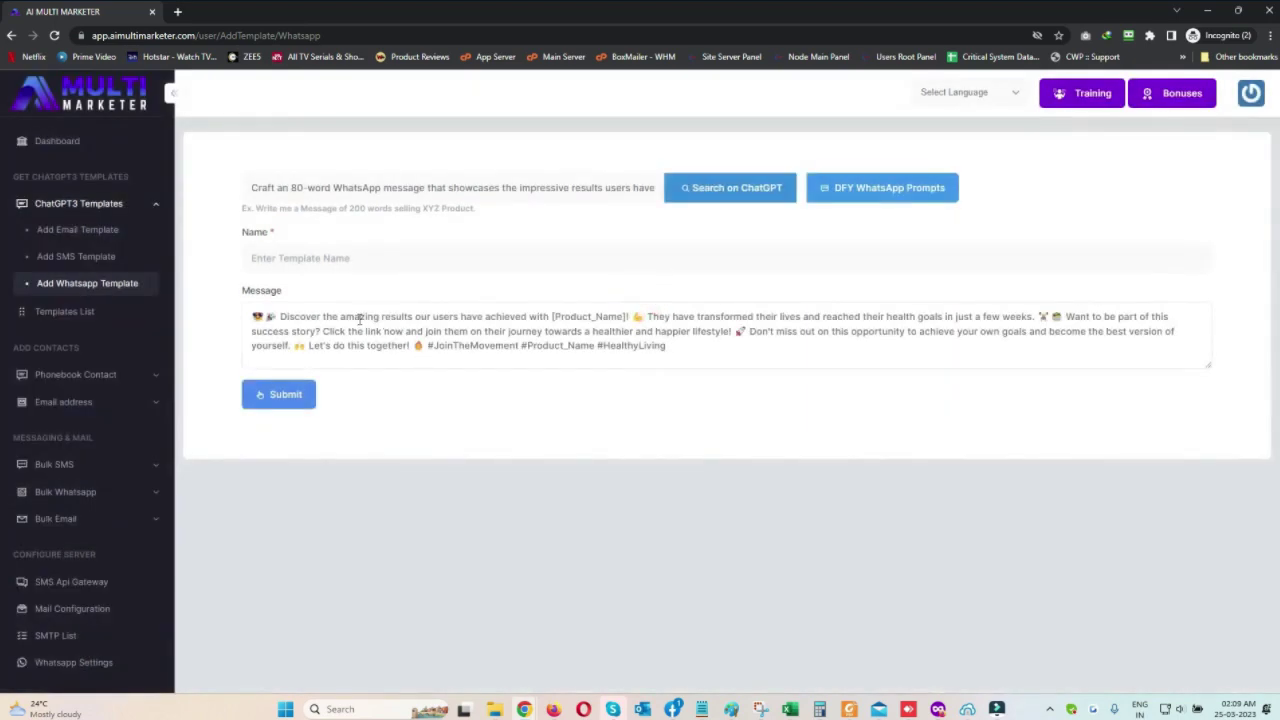
Name the WhatsApp template 'Template WS 1' and submit it
drag(360, 319, 1052, 365)
click(814, 357)
click(344, 270)
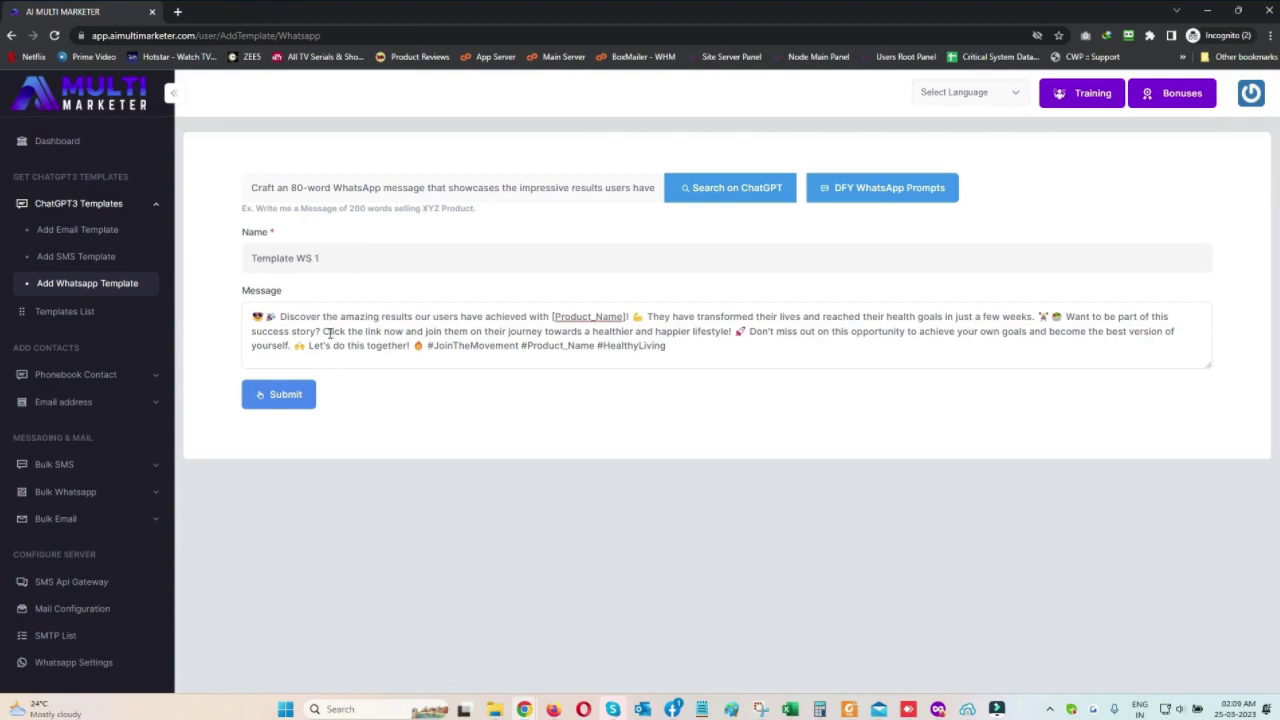
click(280, 397)
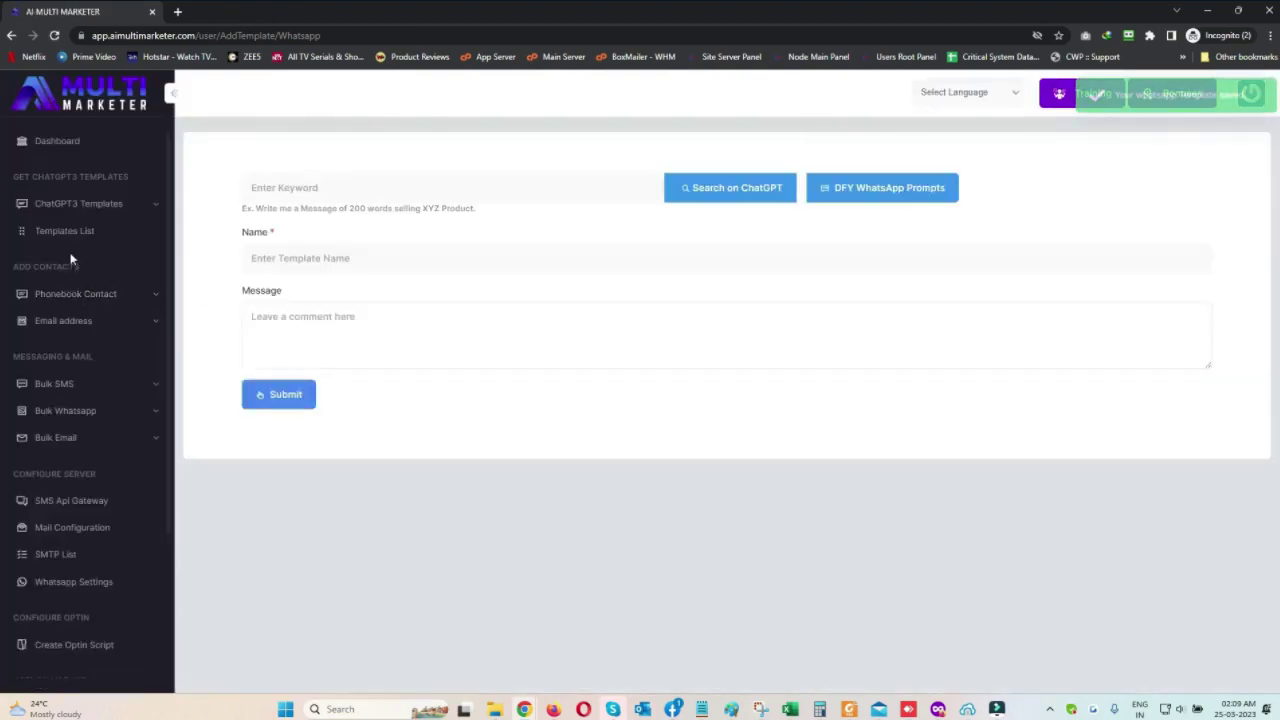
Check the Templates List, then open Phonebook Contact > Contacts
click(66, 228)
scroll(600, 297, down, 4)
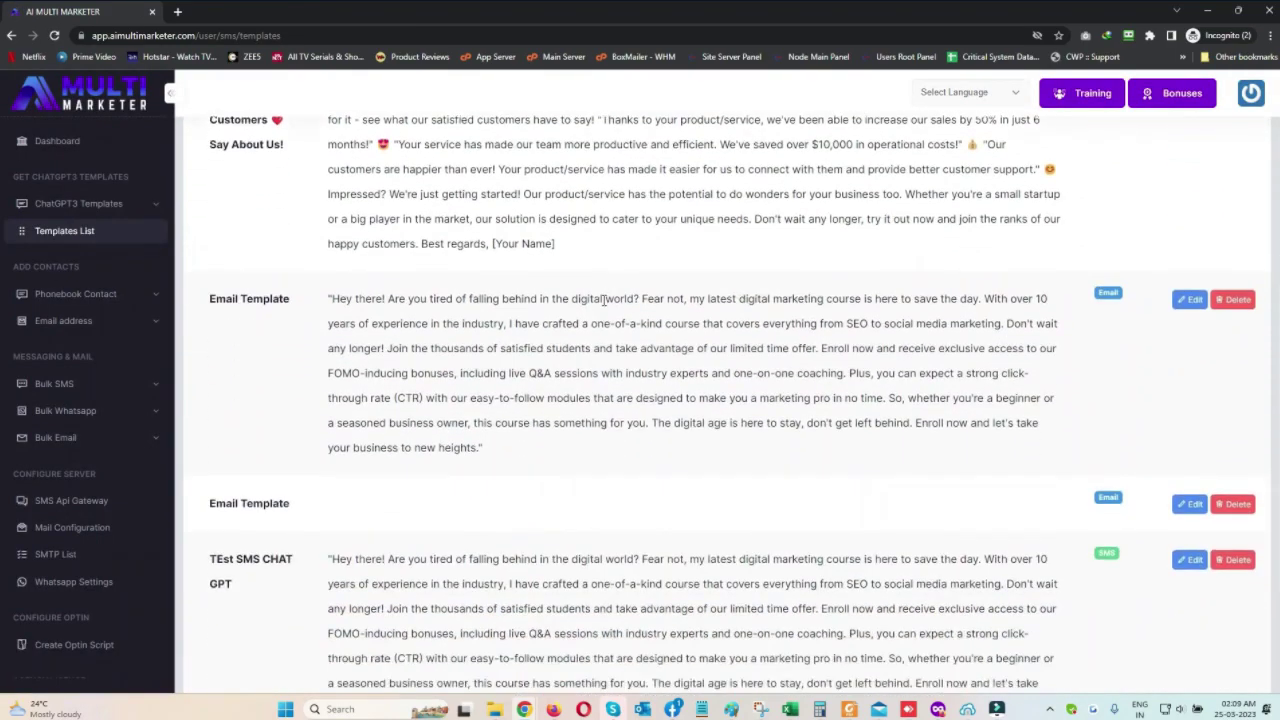
scroll(603, 306, up, 4)
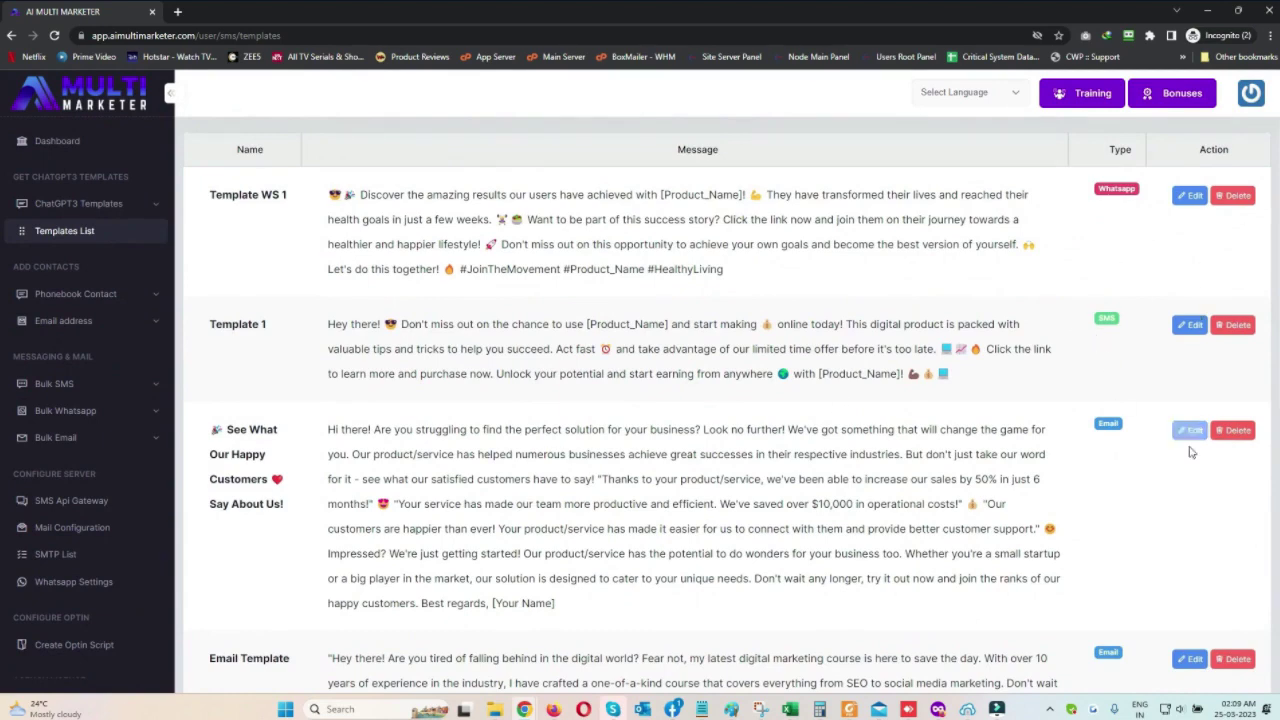
click(100, 294)
click(66, 343)
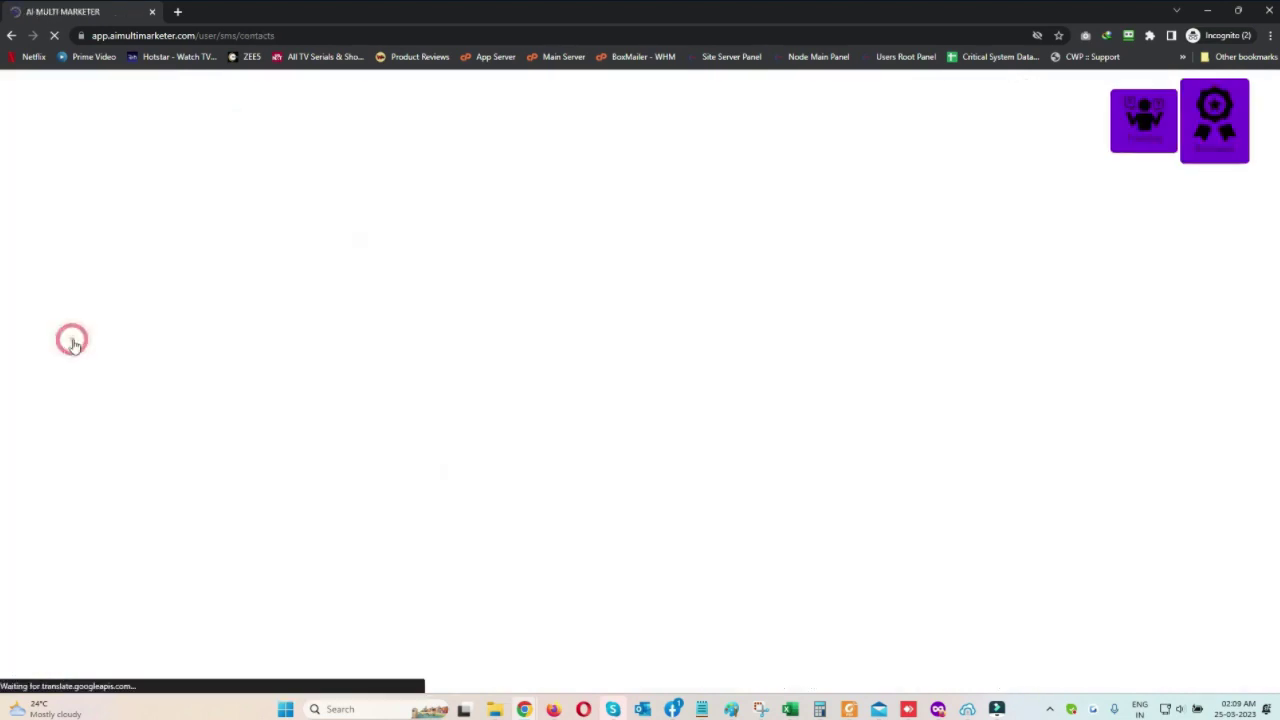
Look over the add and import contact forms without saving, then export the SMS contacts to CSV
click(886, 157)
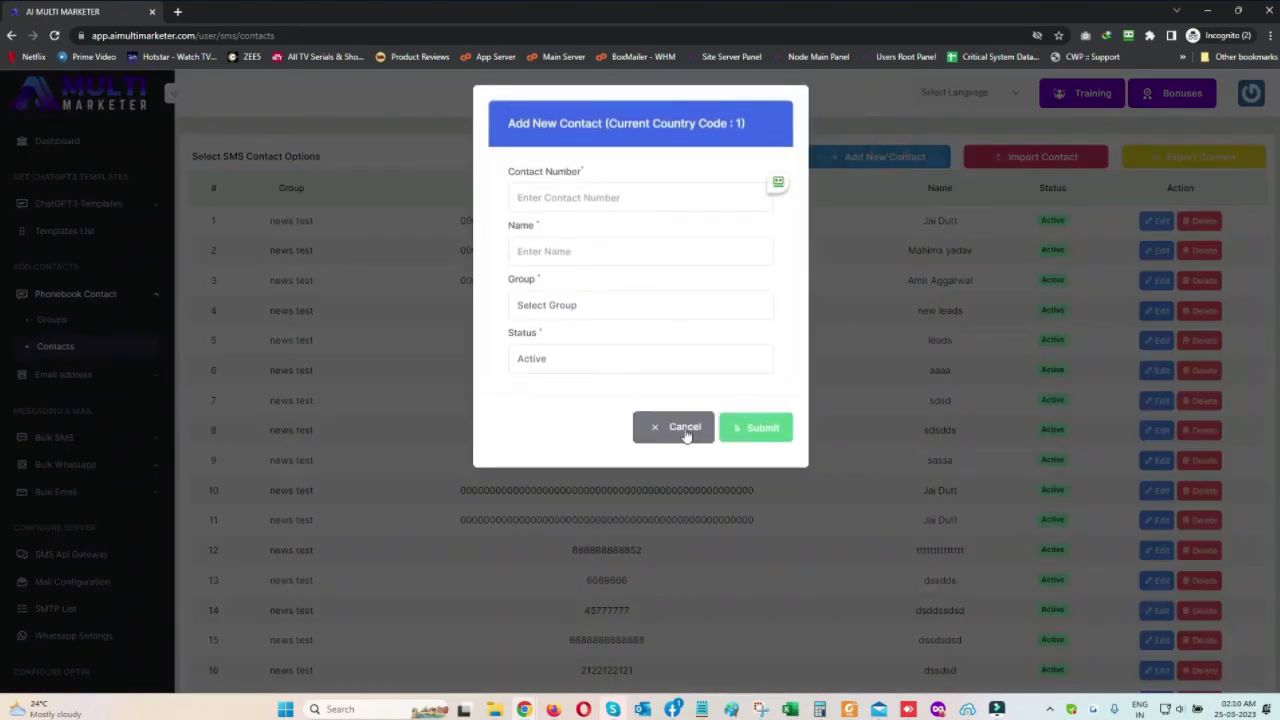
click(686, 434)
click(1058, 160)
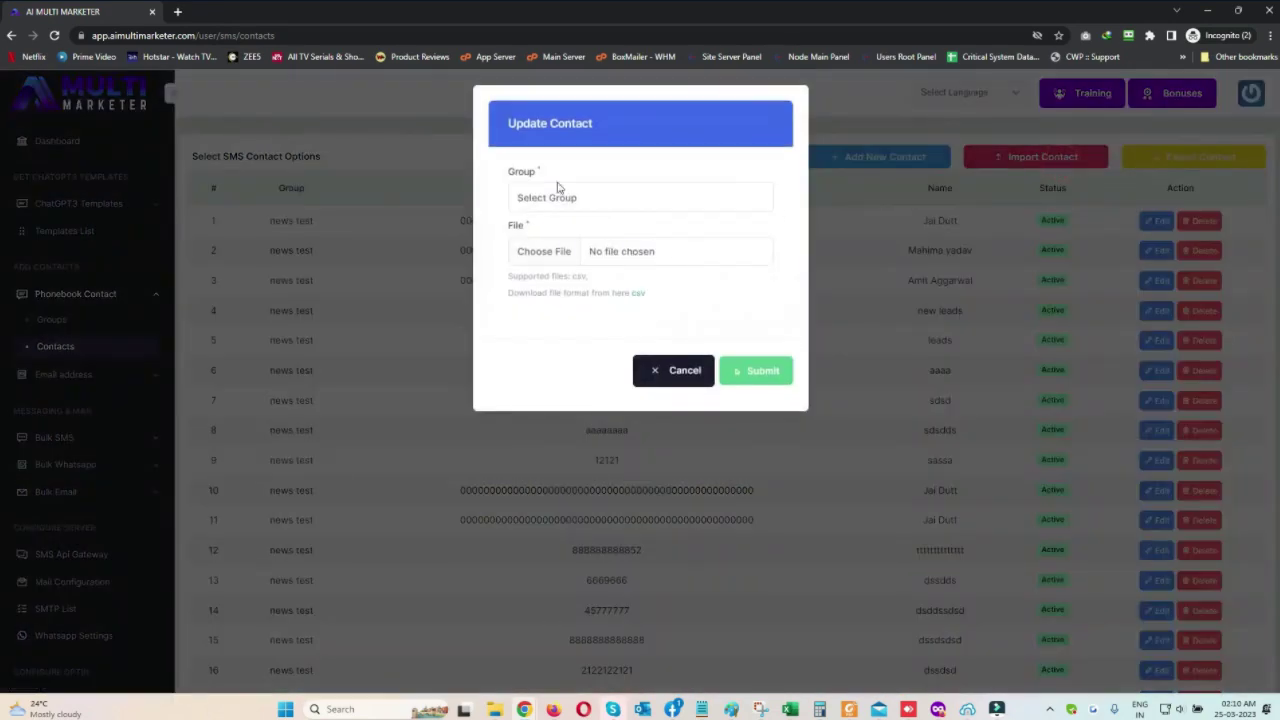
click(560, 196)
click(576, 276)
click(686, 371)
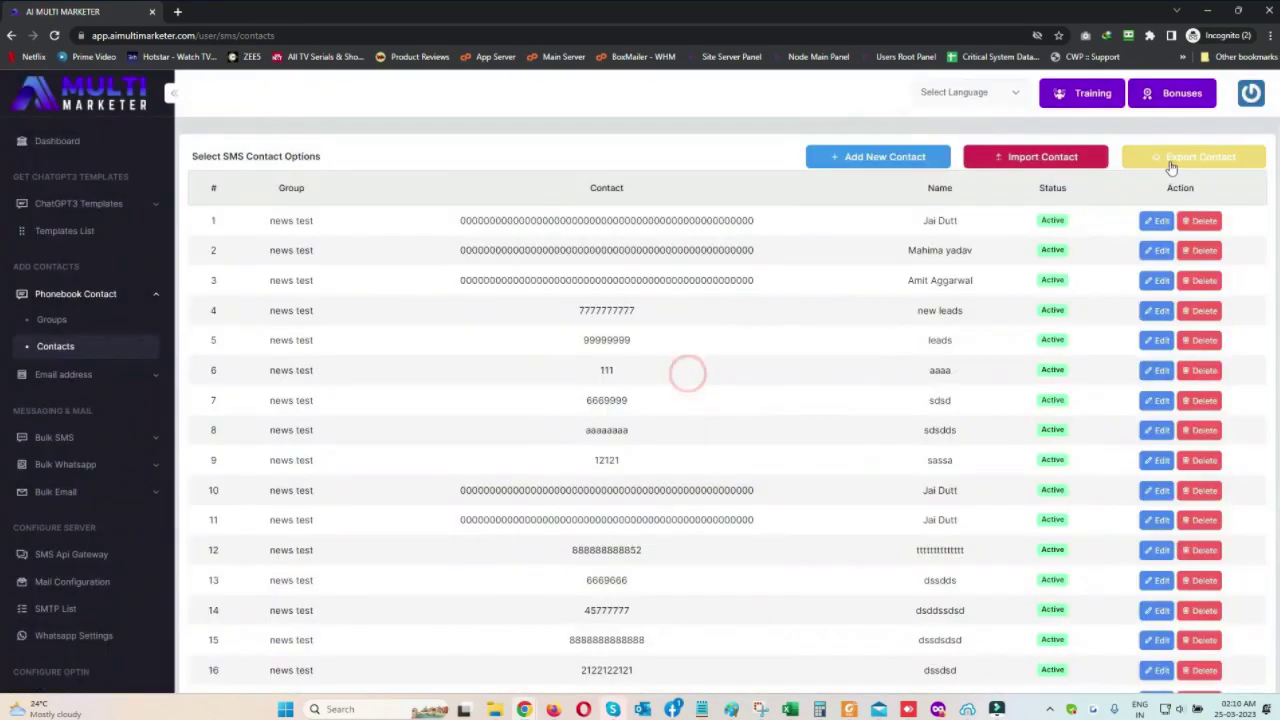
click(1176, 160)
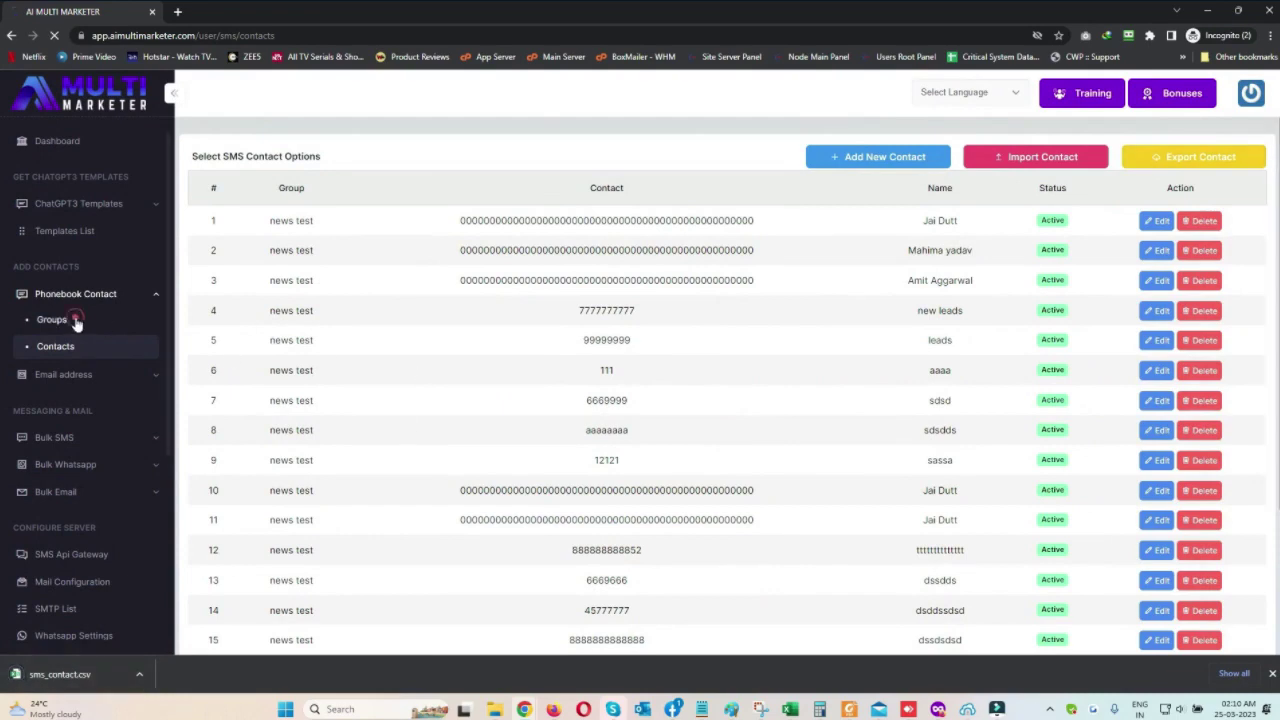
Open the email contact groups and view the emails in Test Group 1
click(62, 320)
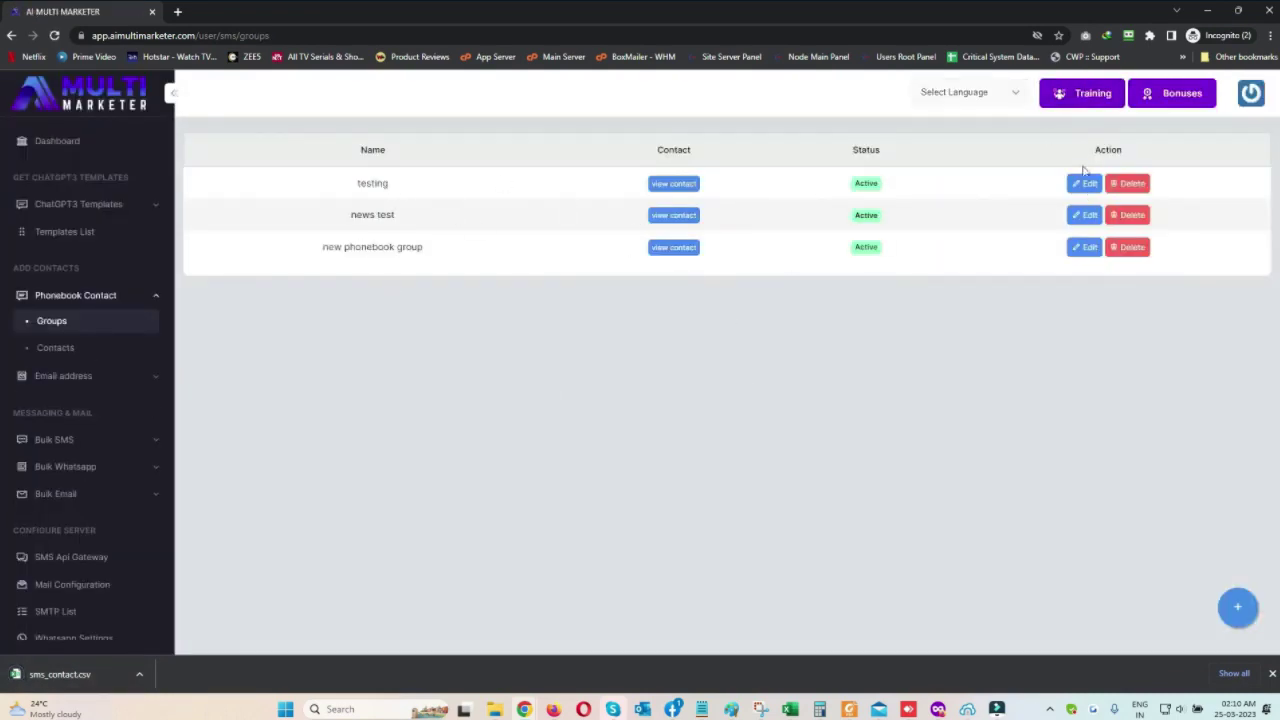
click(123, 385)
click(83, 356)
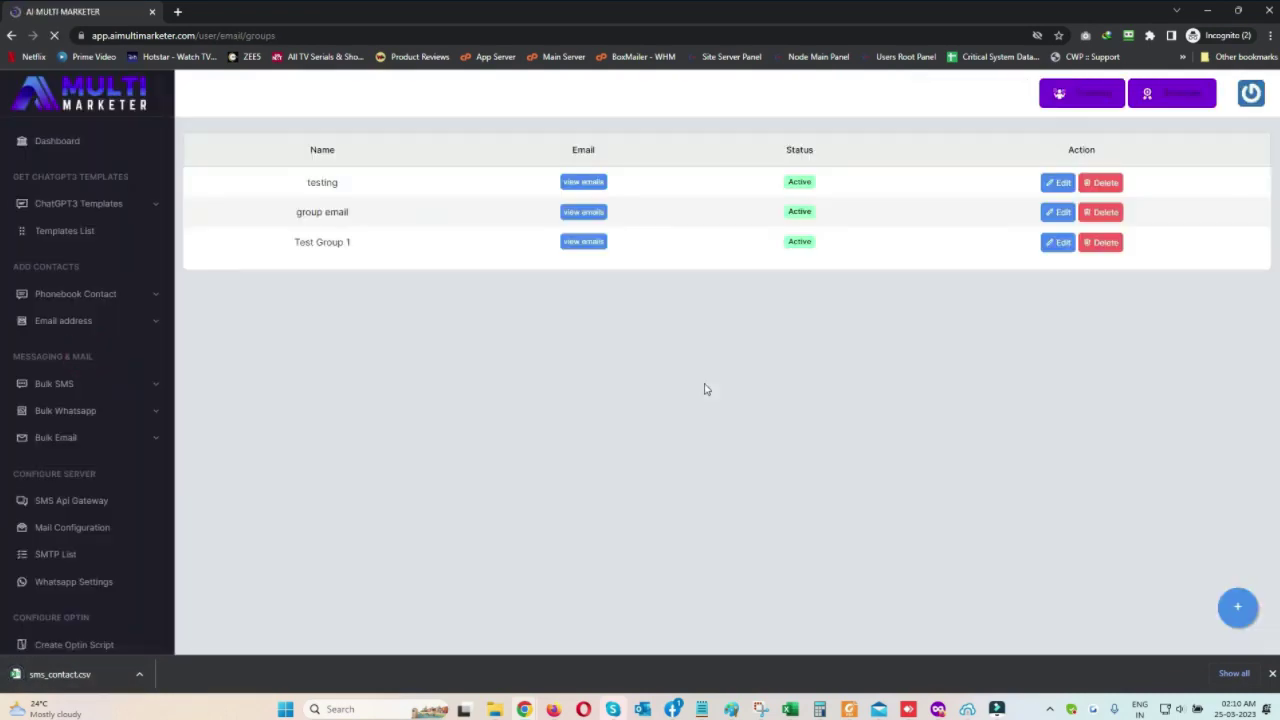
click(582, 242)
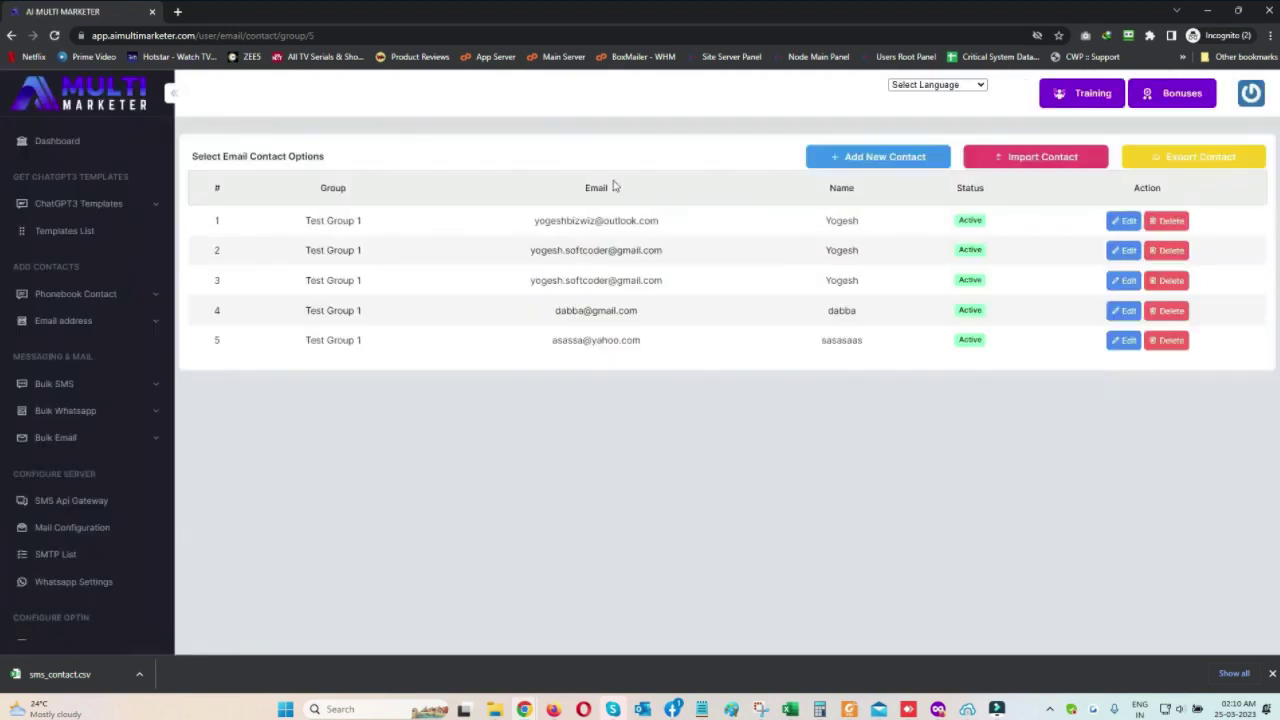
Discard the contact edit and open the full email contacts list
click(998, 160)
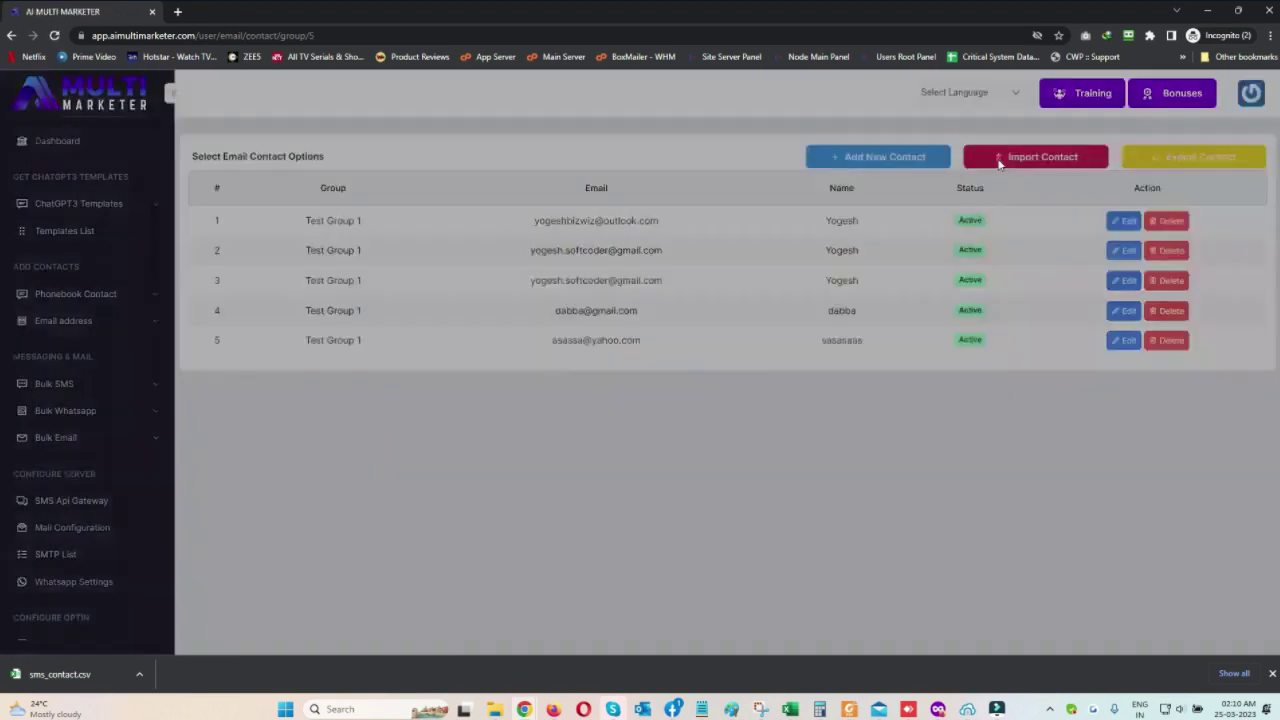
click(673, 352)
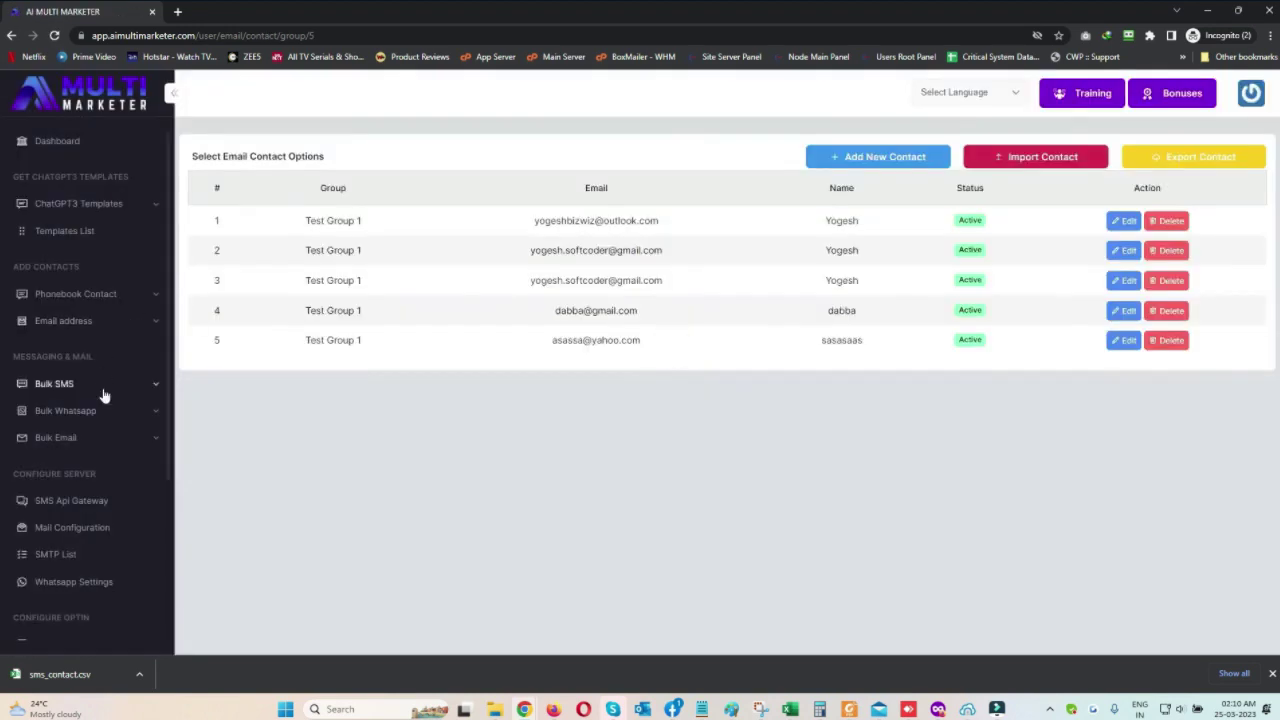
click(100, 320)
click(79, 376)
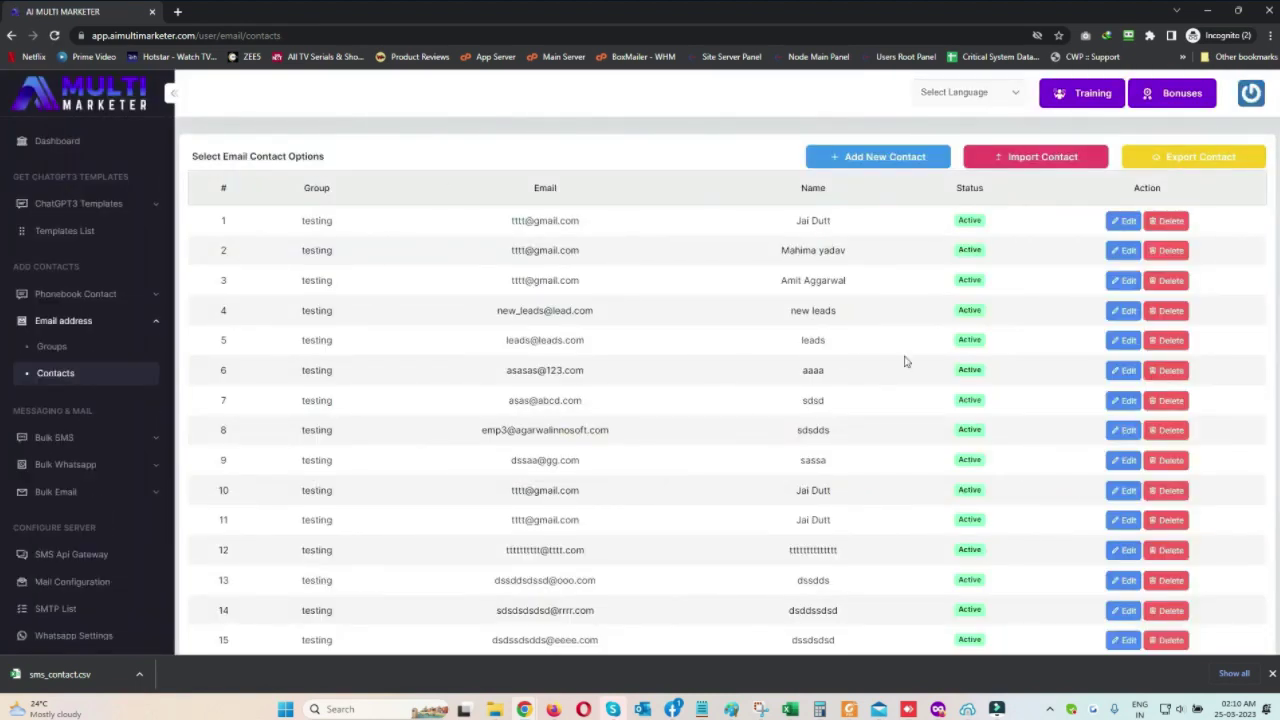
click(54, 437)
On Send SMS, choose new phonebook group and fill the message with DFY template 4
click(74, 418)
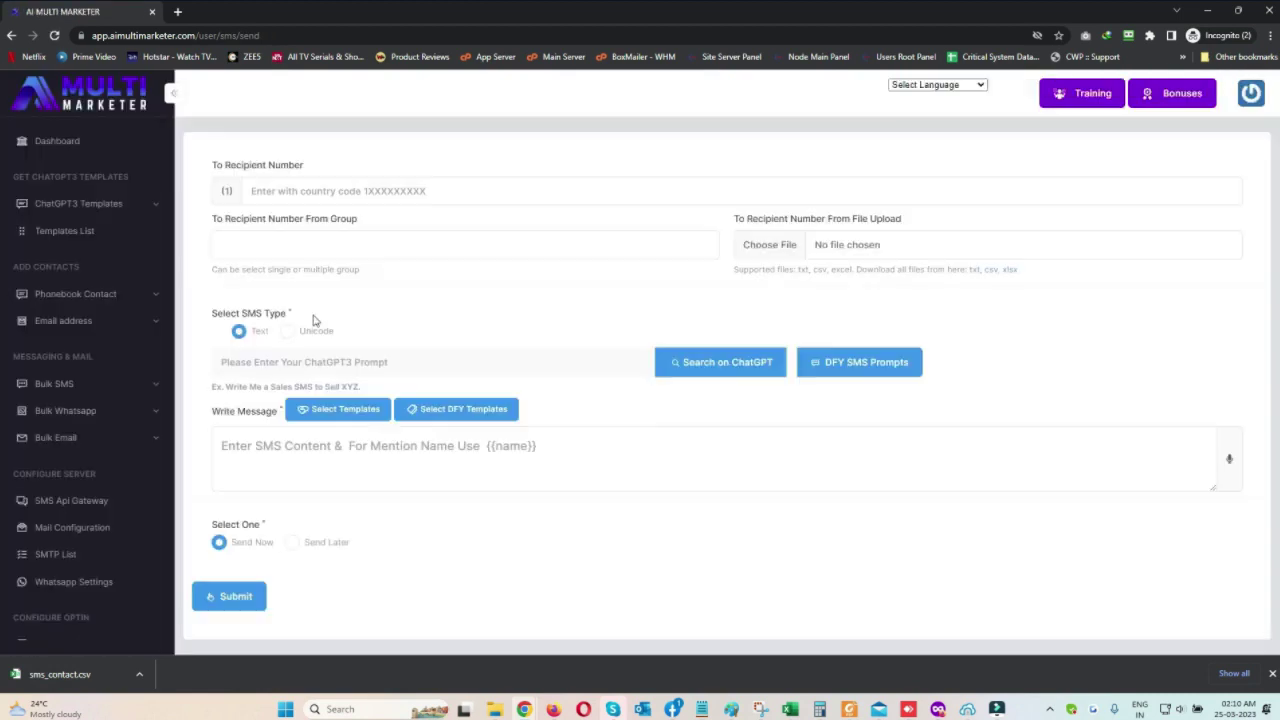
click(284, 244)
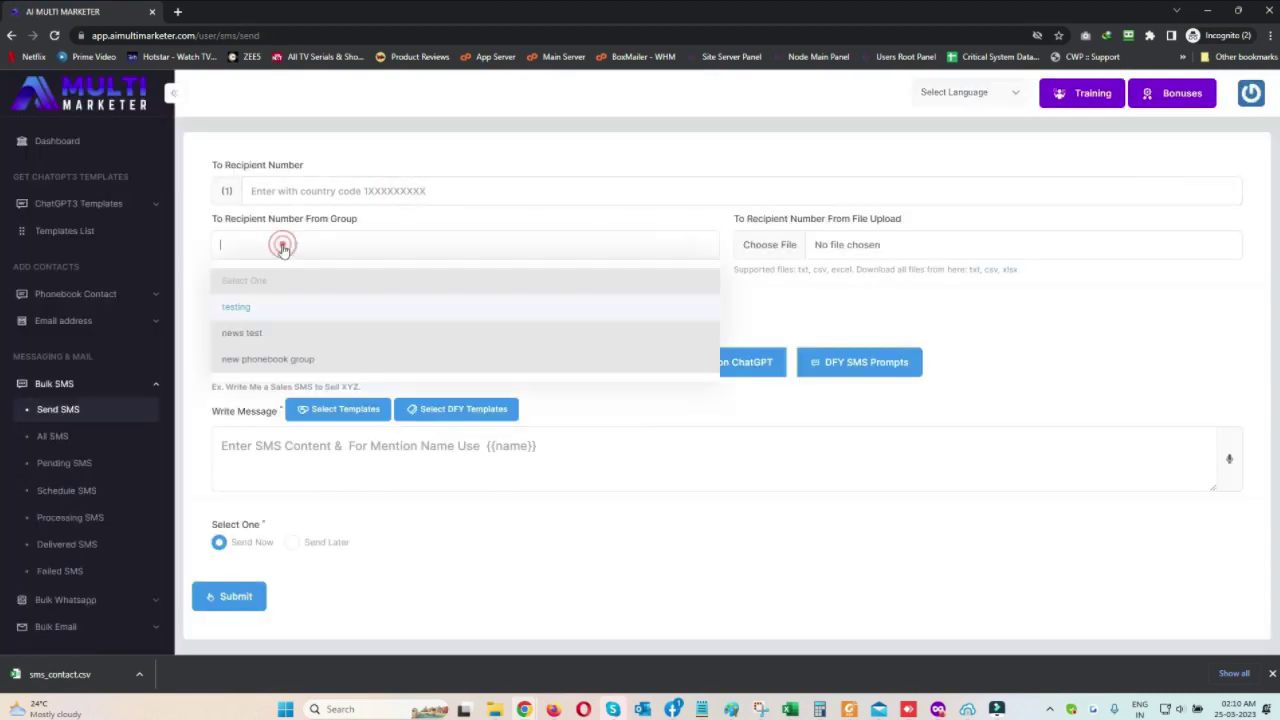
click(252, 360)
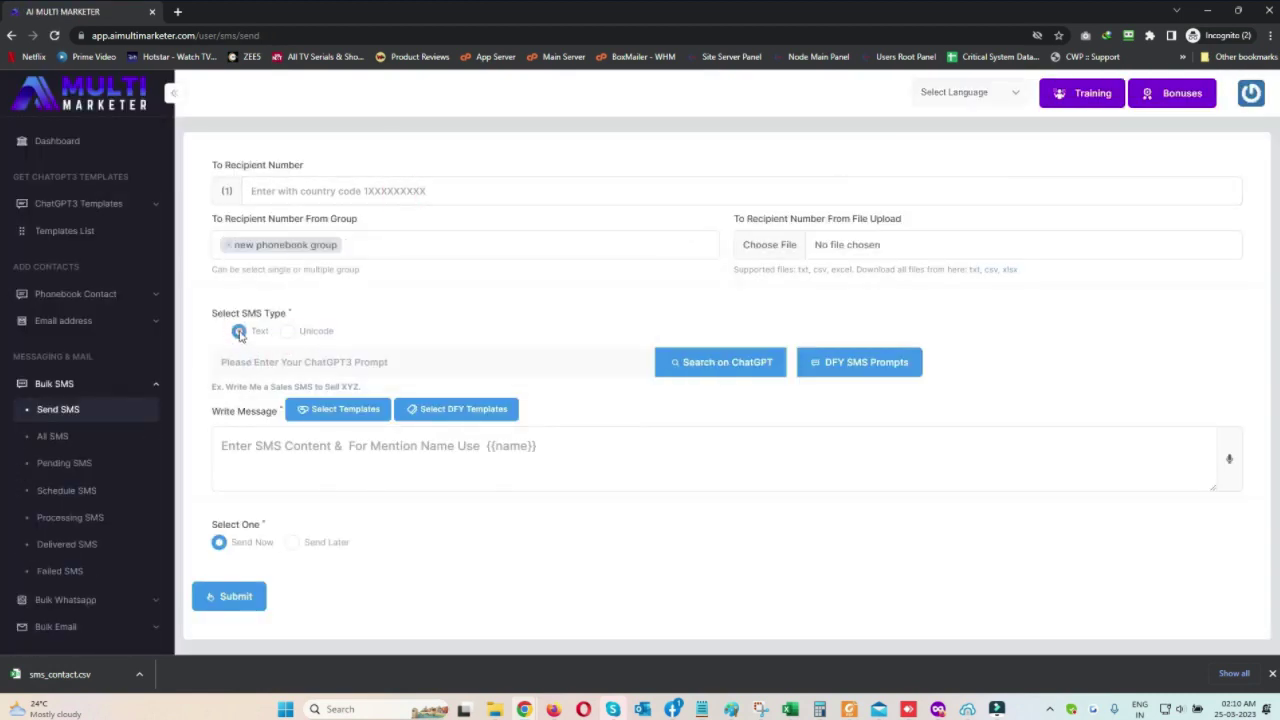
click(457, 409)
scroll(530, 313, down, 2)
drag(438, 554, 385, 555)
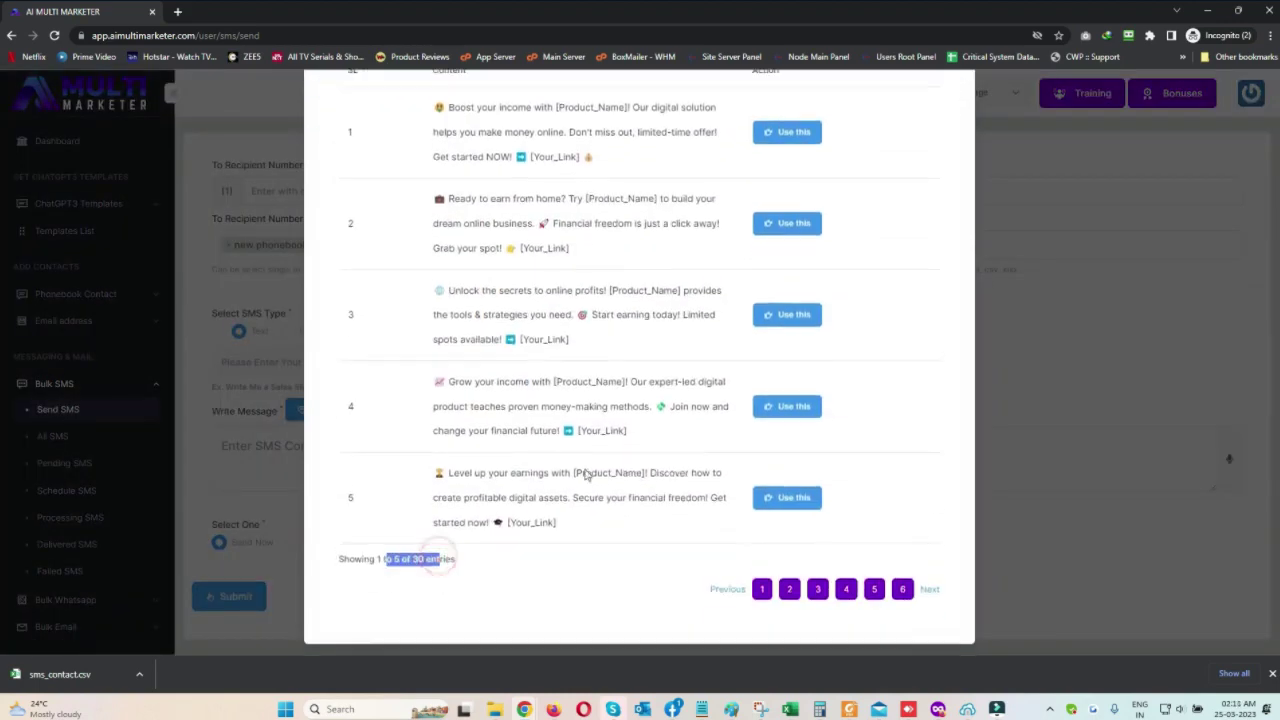
scroll(580, 474, up, 2)
scroll(574, 443, down, 2)
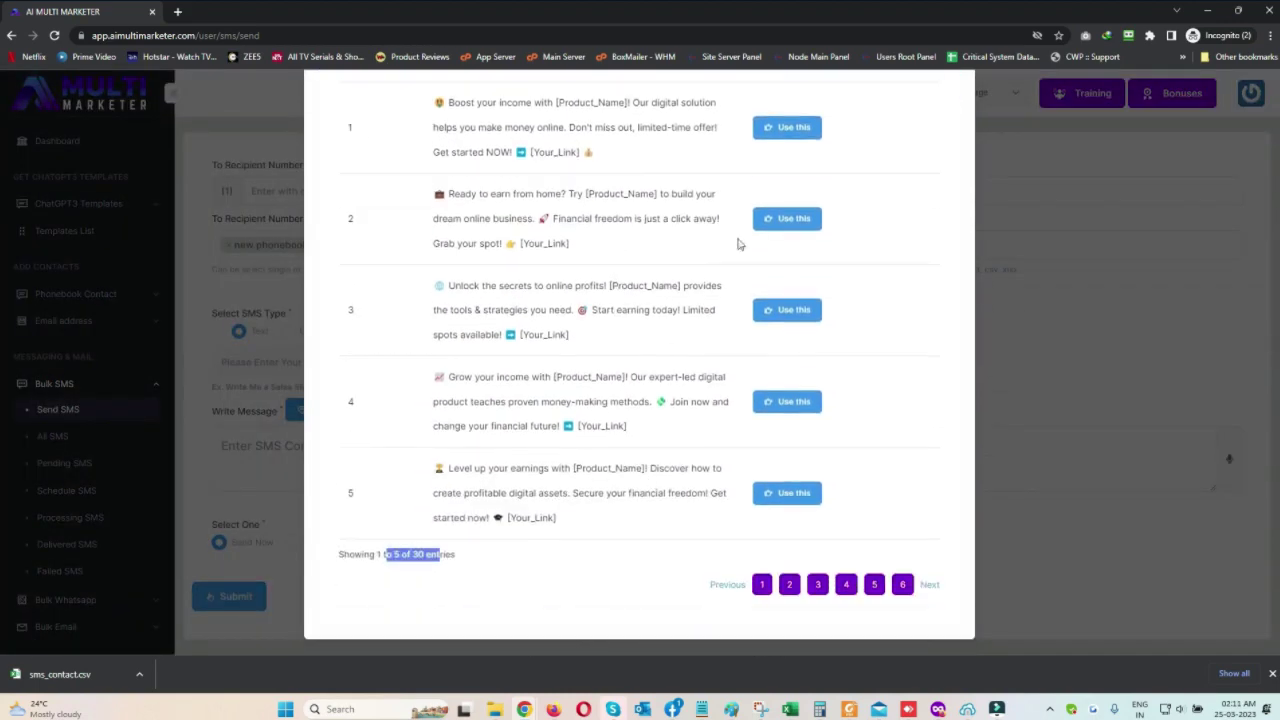
click(790, 402)
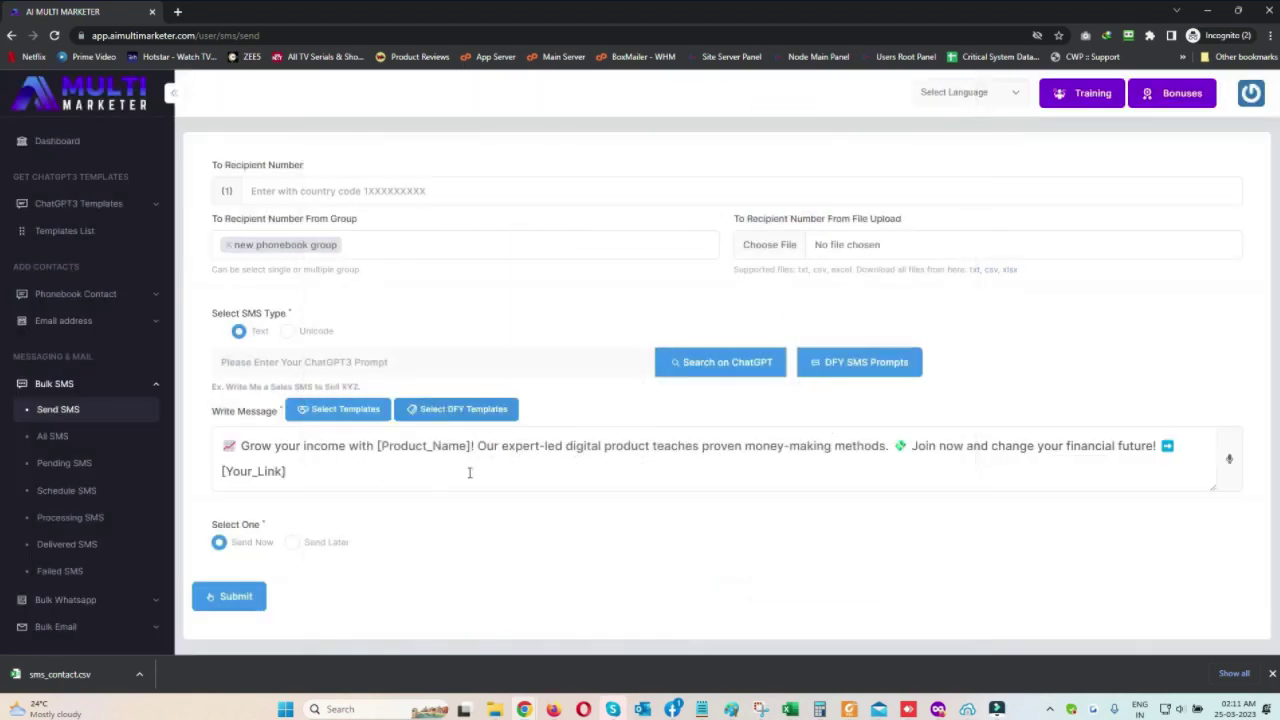
Generate an SMS with ChatGPT from the fifth DFY SMS prompt and review it
click(858, 362)
scroll(786, 470, down, 3)
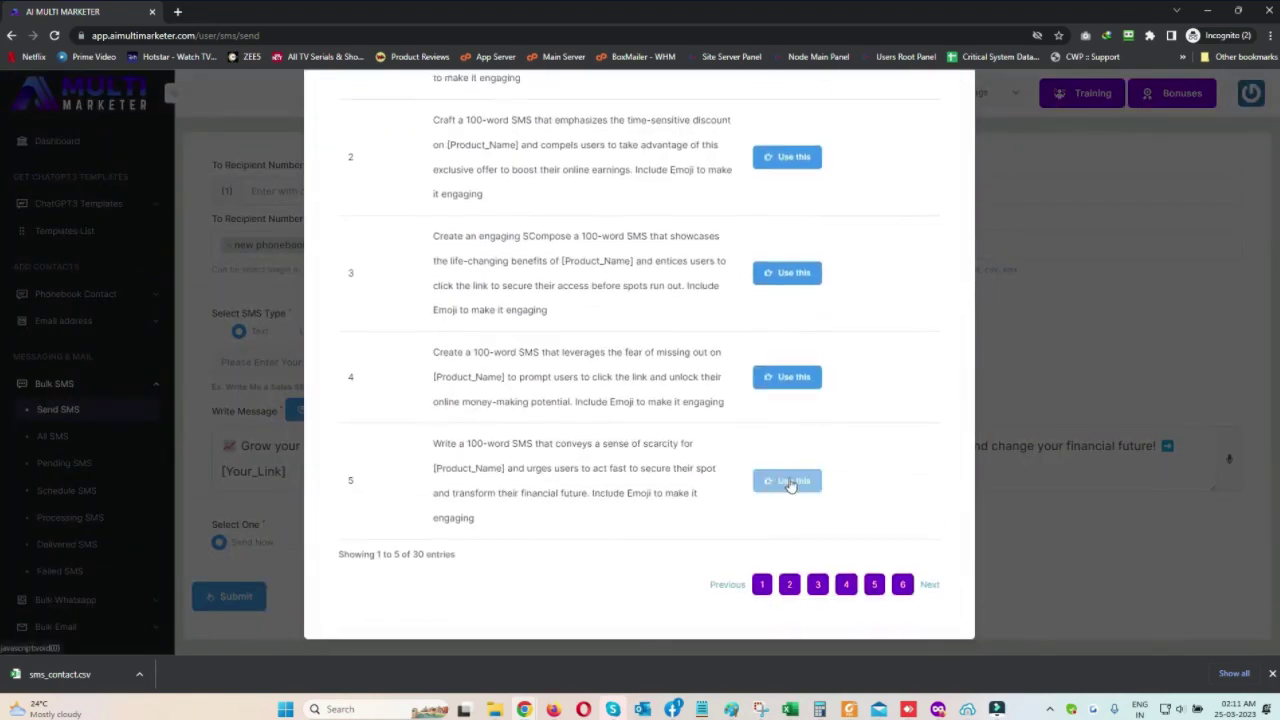
click(786, 482)
click(727, 366)
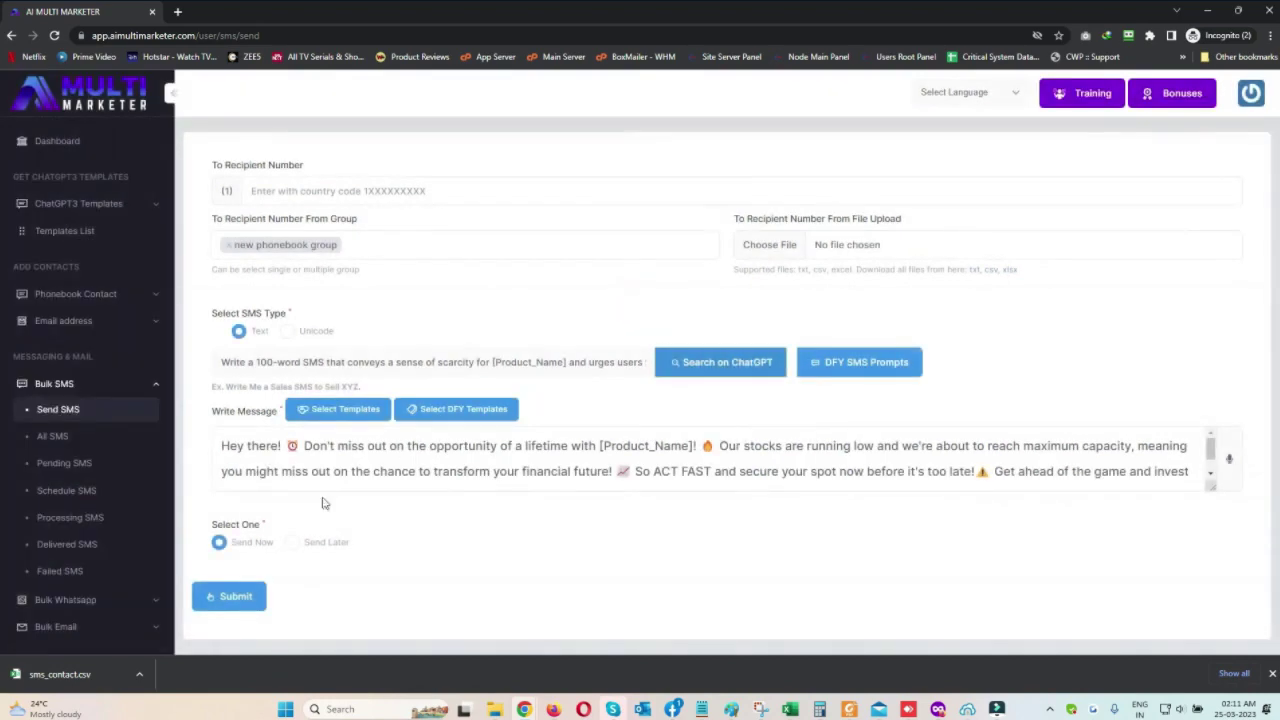
drag(303, 446, 1190, 561)
click(785, 592)
drag(388, 471, 852, 447)
click(489, 517)
Replace the message with Template 1's promotional text
click(351, 412)
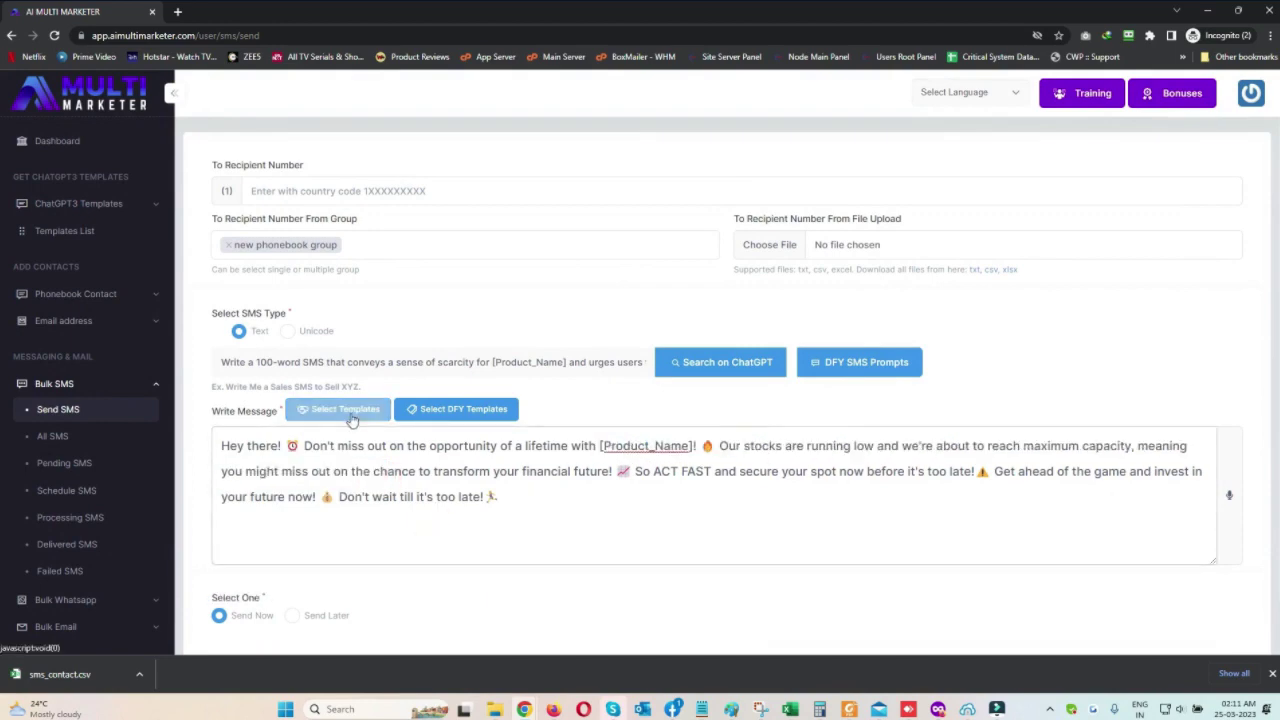
scroll(730, 375, down, 4)
scroll(723, 371, up, 4)
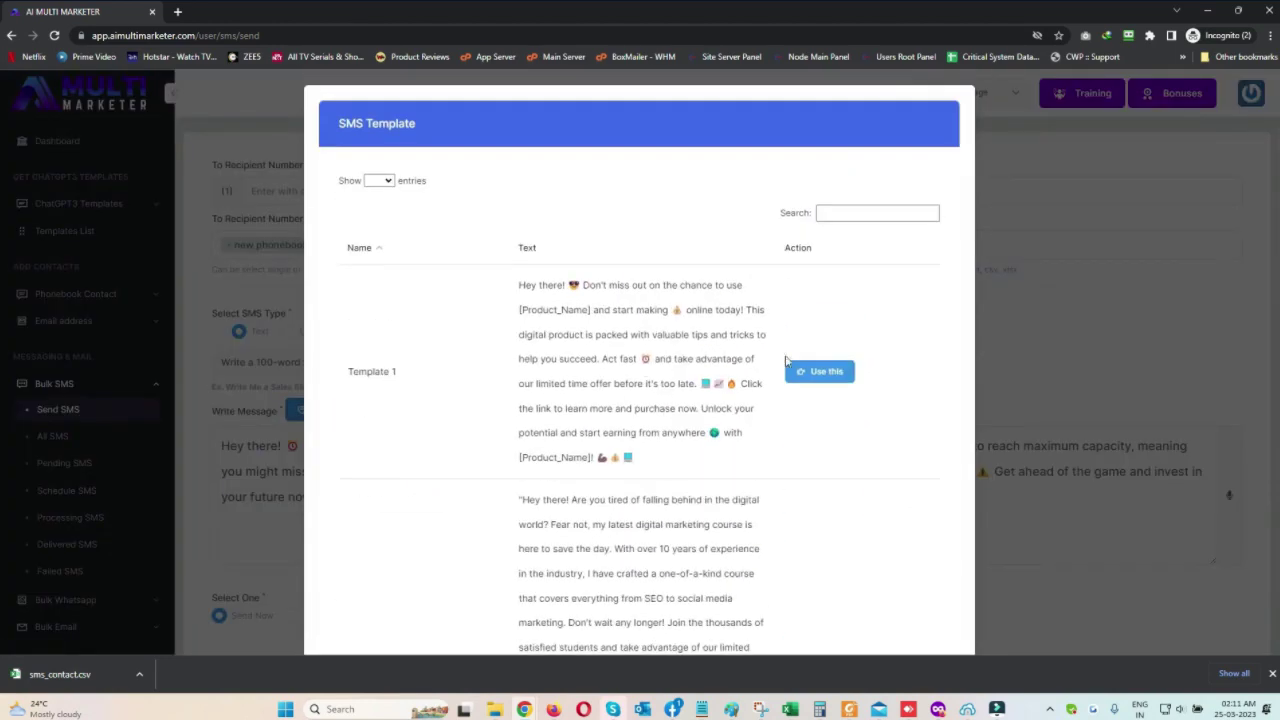
click(818, 369)
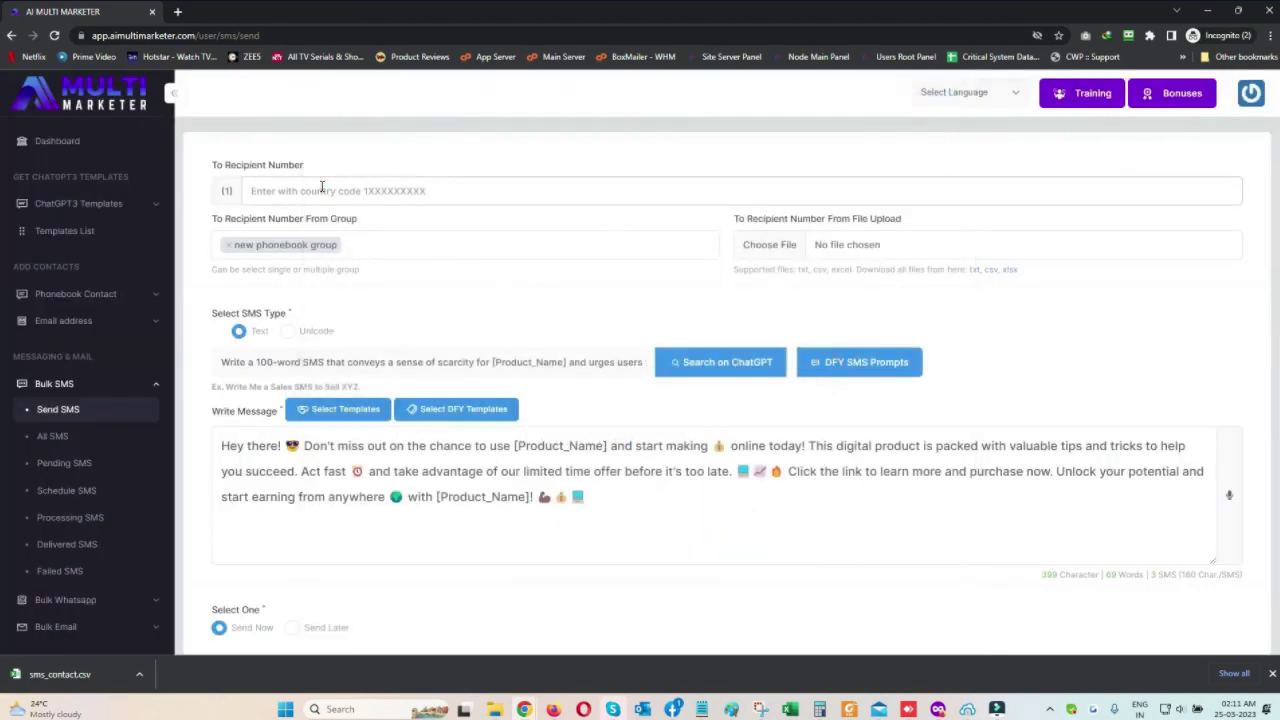
Set the SMS to Send Later and open the All SMS history
scroll(530, 500, down, 1)
click(297, 551)
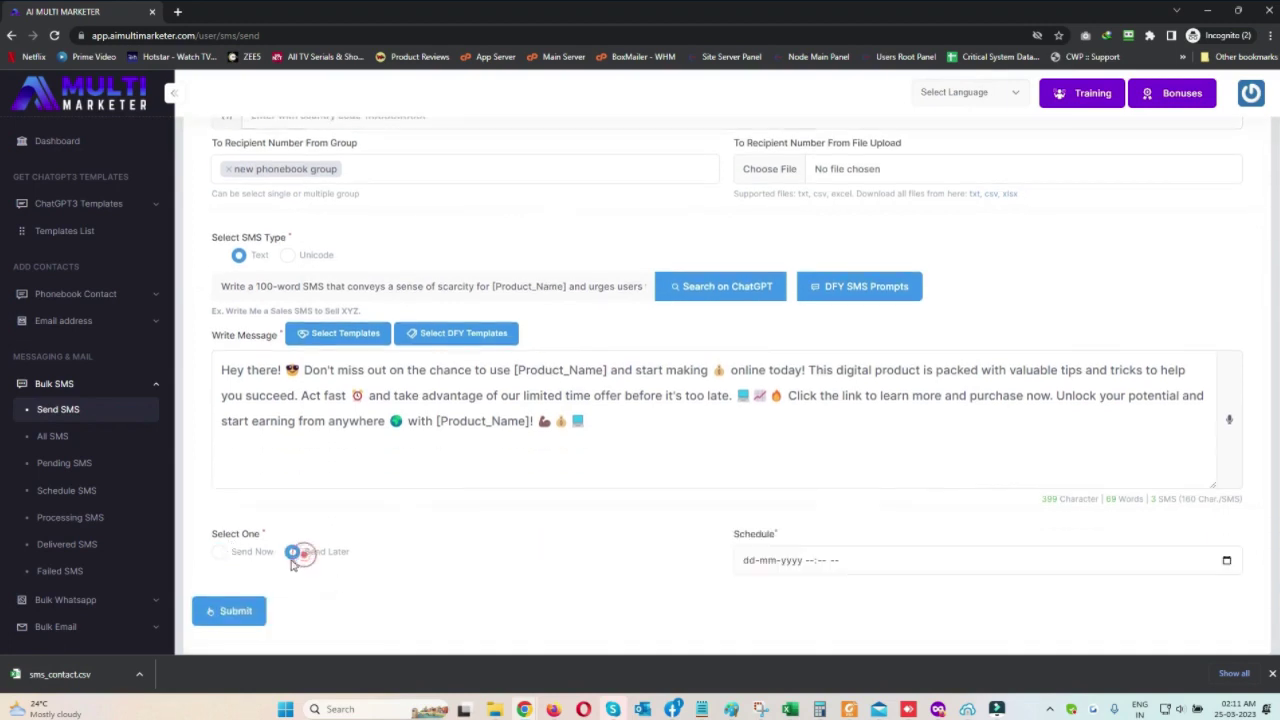
click(240, 553)
click(292, 551)
click(870, 569)
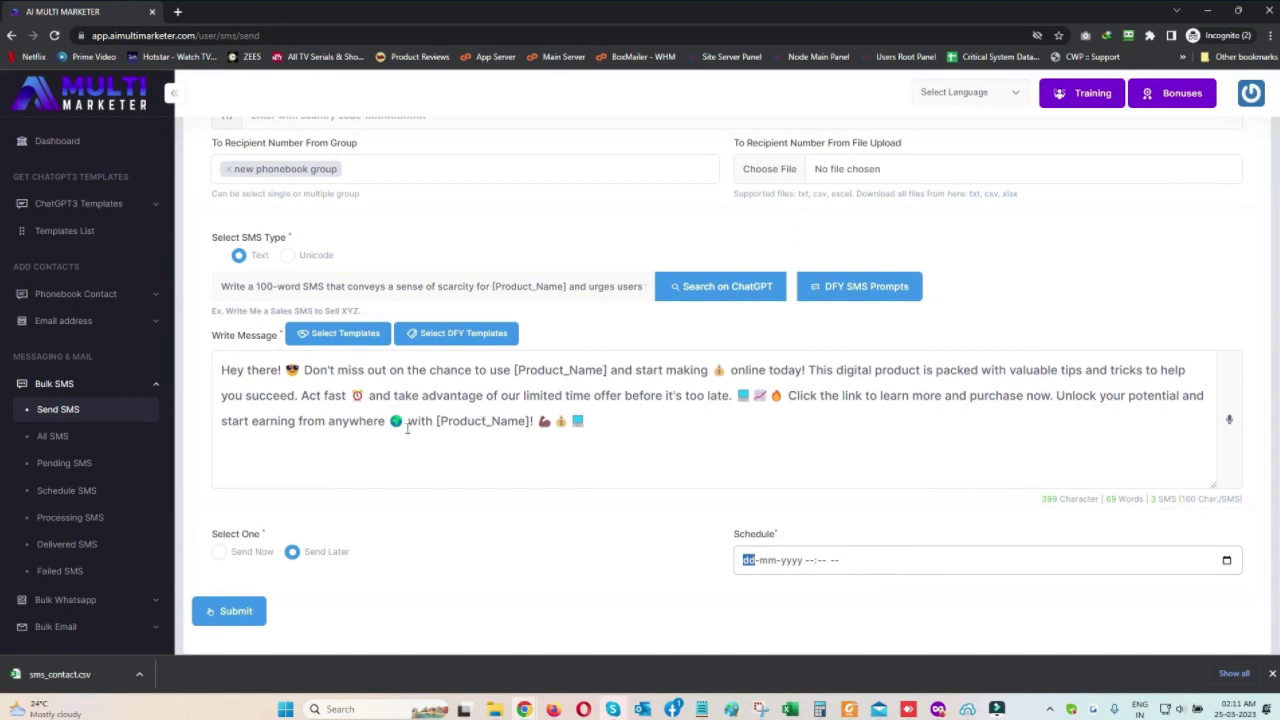
scroll(316, 259, up, 1)
click(90, 437)
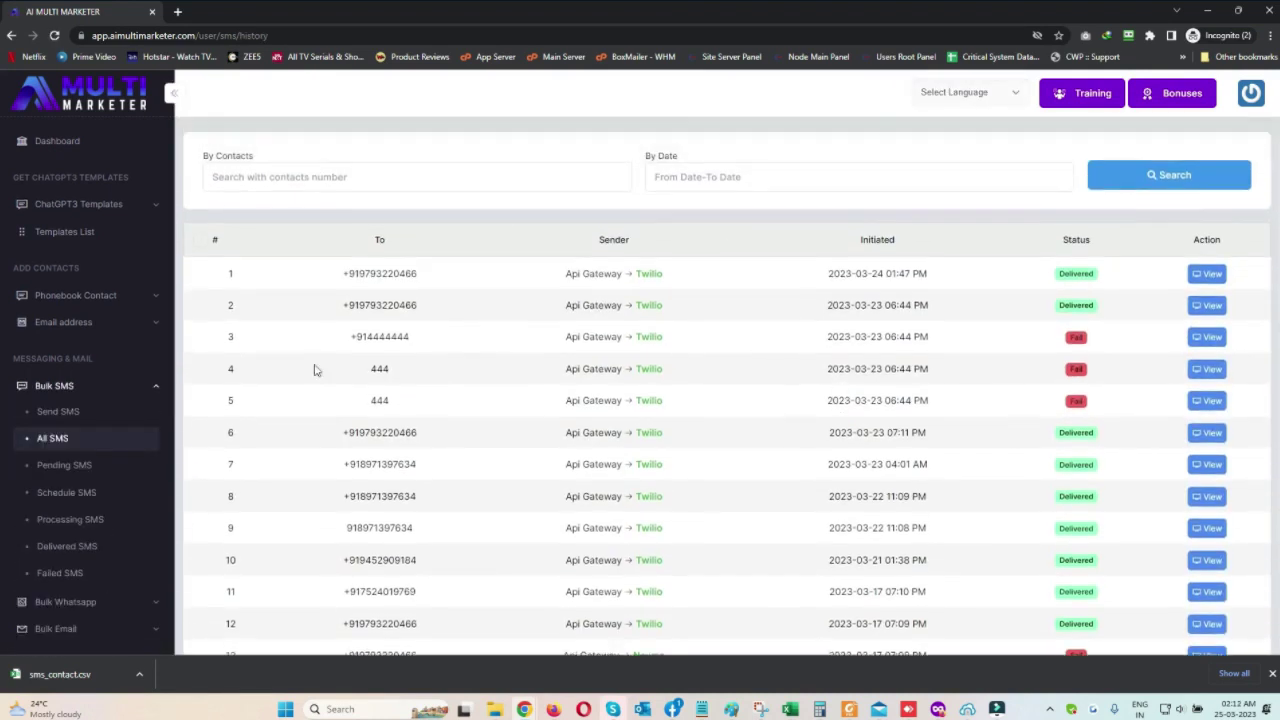
Check the Pending and Delivered SMS lists, then open the Bulk WhatsApp send form
click(83, 469)
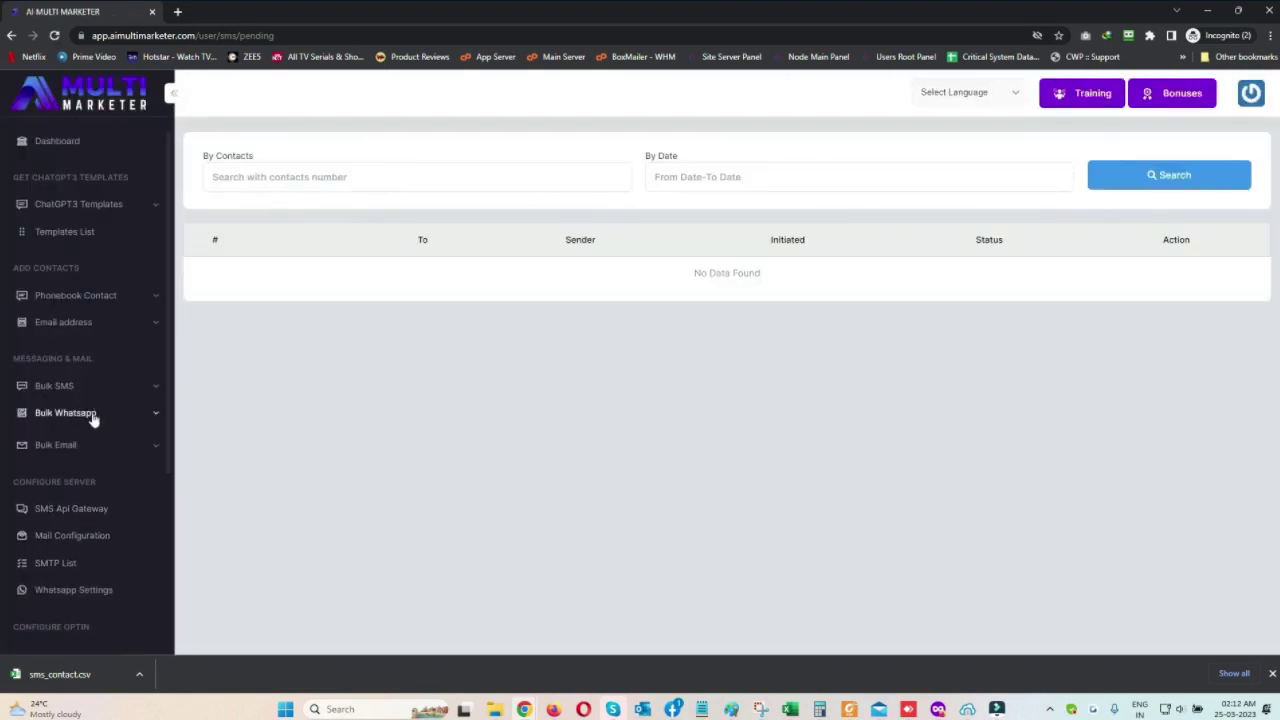
click(61, 551)
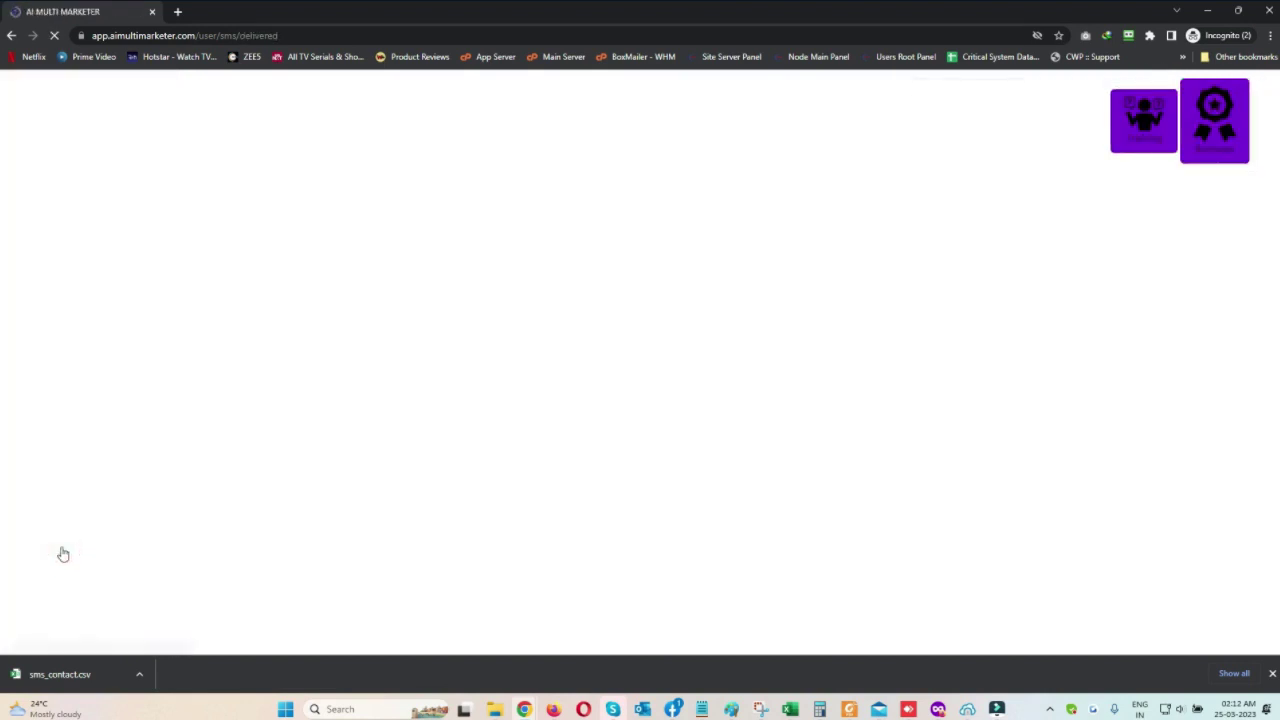
click(60, 606)
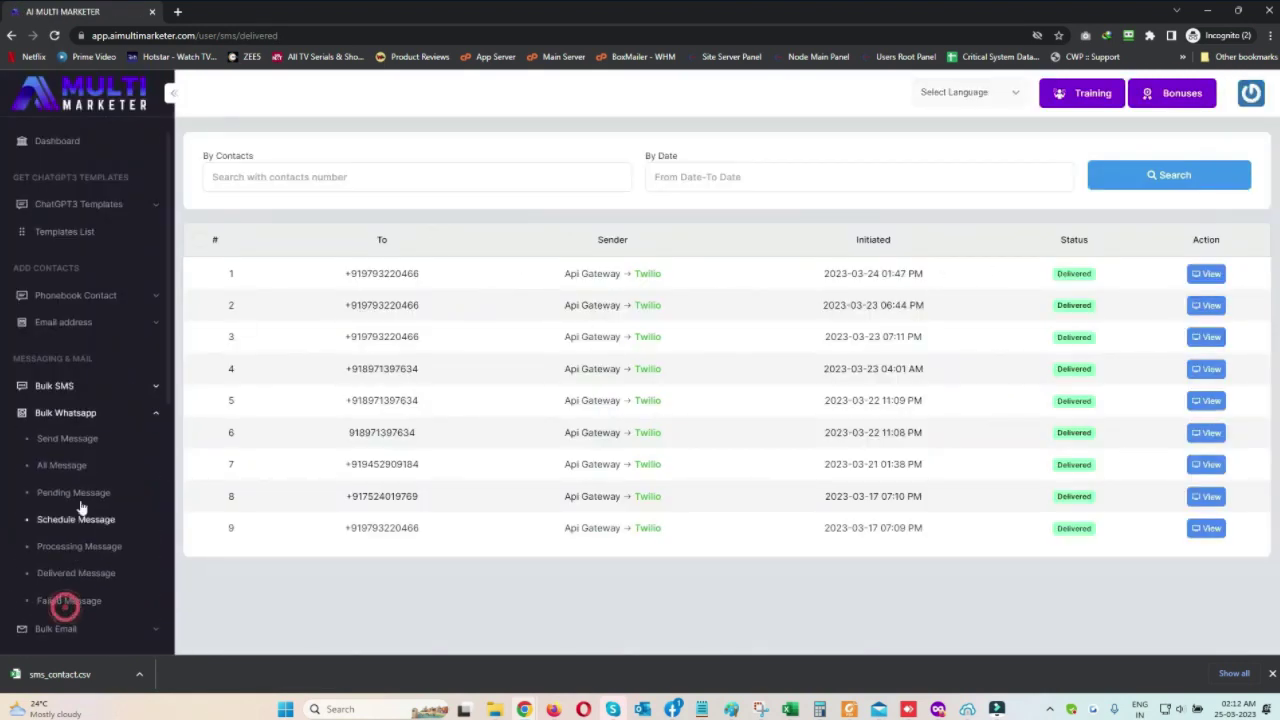
click(72, 447)
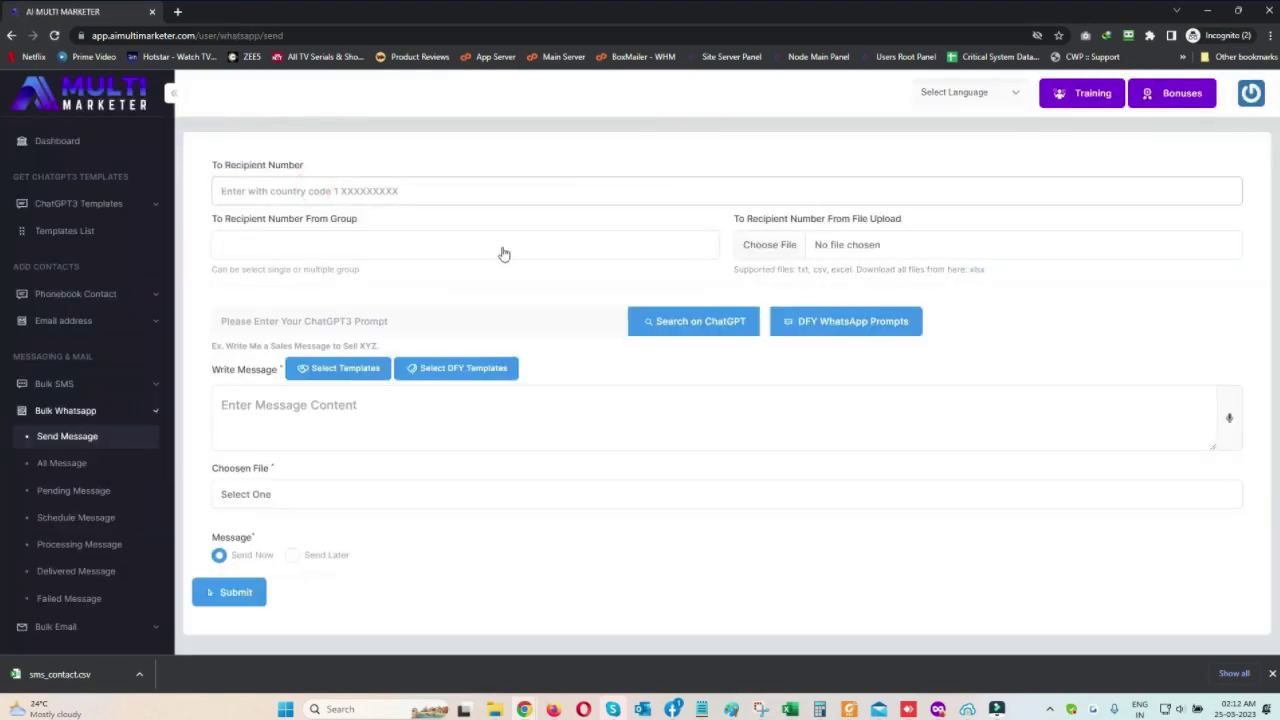
Choose new phonebook group and generate a WhatsApp message from a DFY prompt with ChatGPT
click(326, 250)
click(253, 355)
click(371, 317)
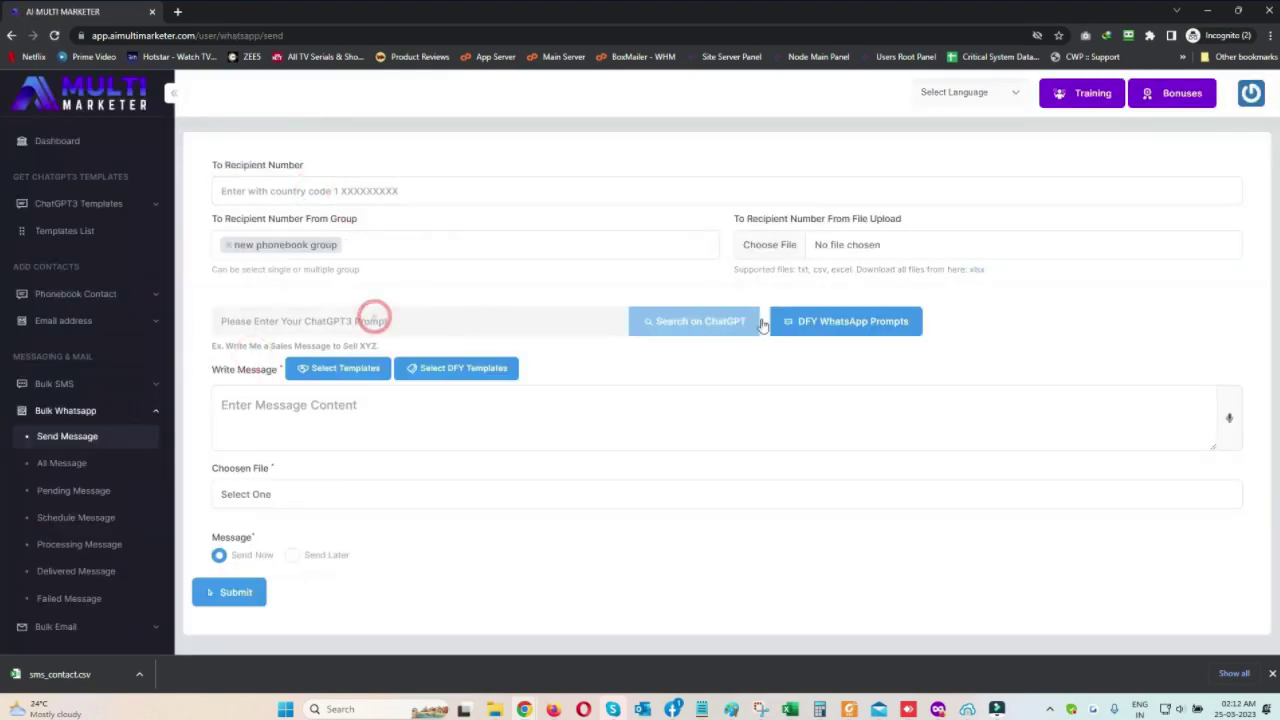
click(883, 321)
scroll(786, 457, down, 3)
click(780, 481)
click(686, 321)
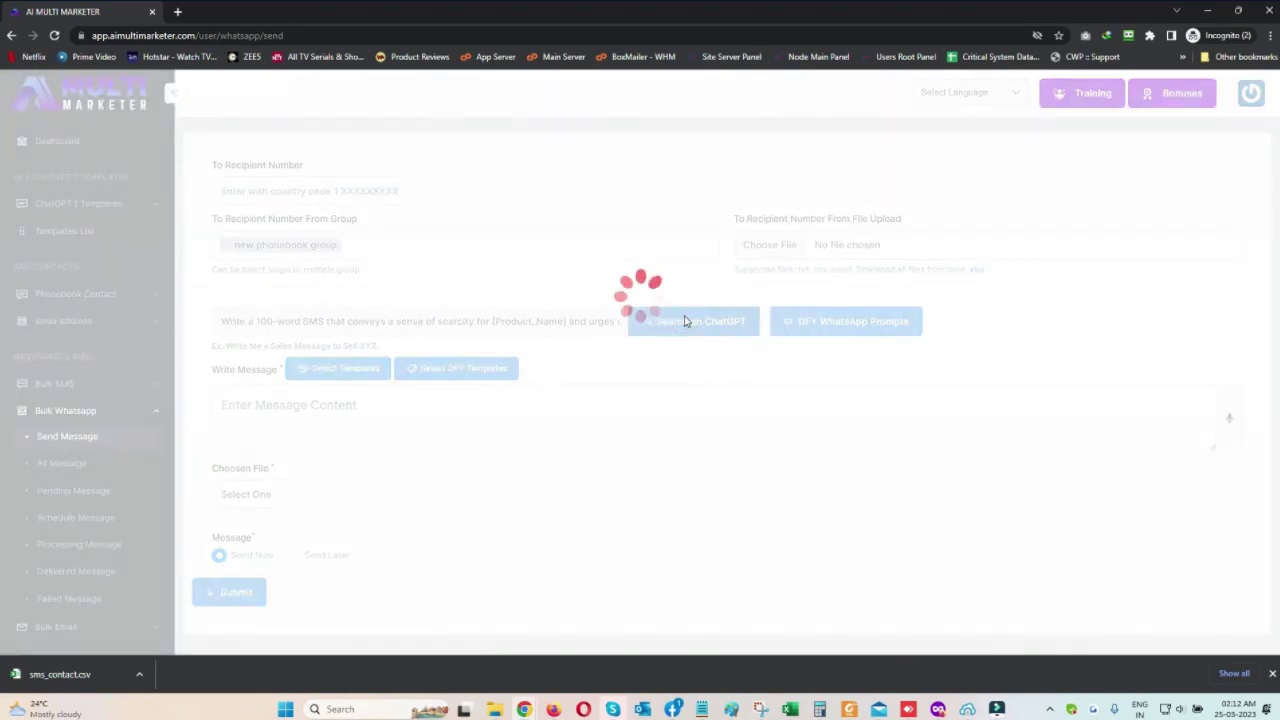
Try a saved template, then fill the message with the fifth DFY WhatsApp template
drag(430, 416, 666, 431)
click(357, 370)
click(829, 380)
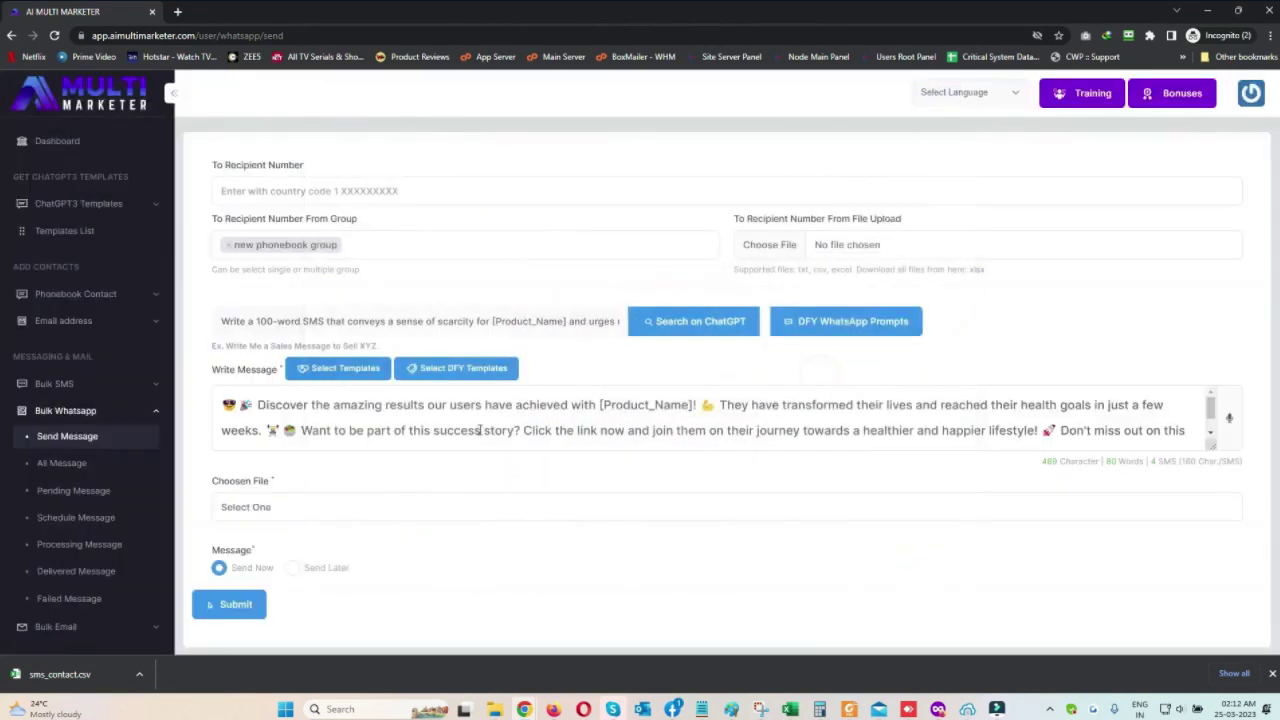
drag(480, 430, 1190, 440)
click(456, 368)
scroll(451, 622, down, 5)
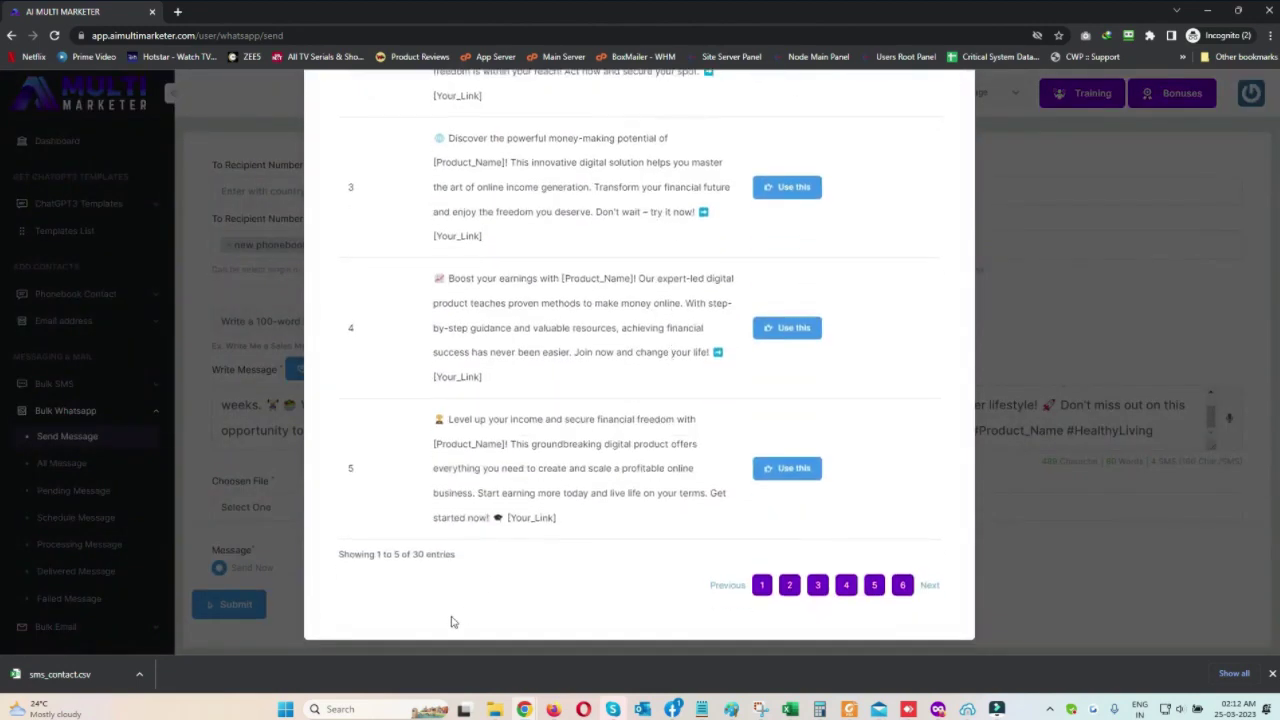
click(771, 466)
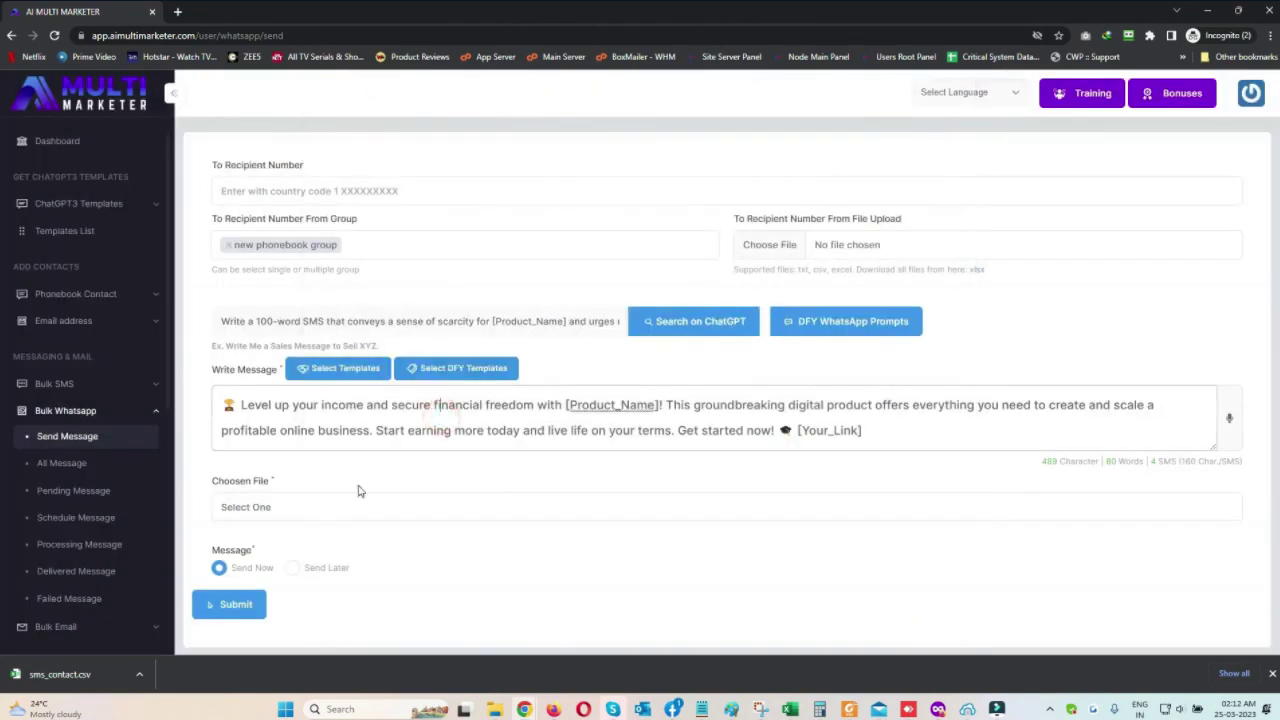
Leave the attachment empty, choose Send Now, and submit the WhatsApp message
click(278, 503)
click(282, 458)
click(291, 567)
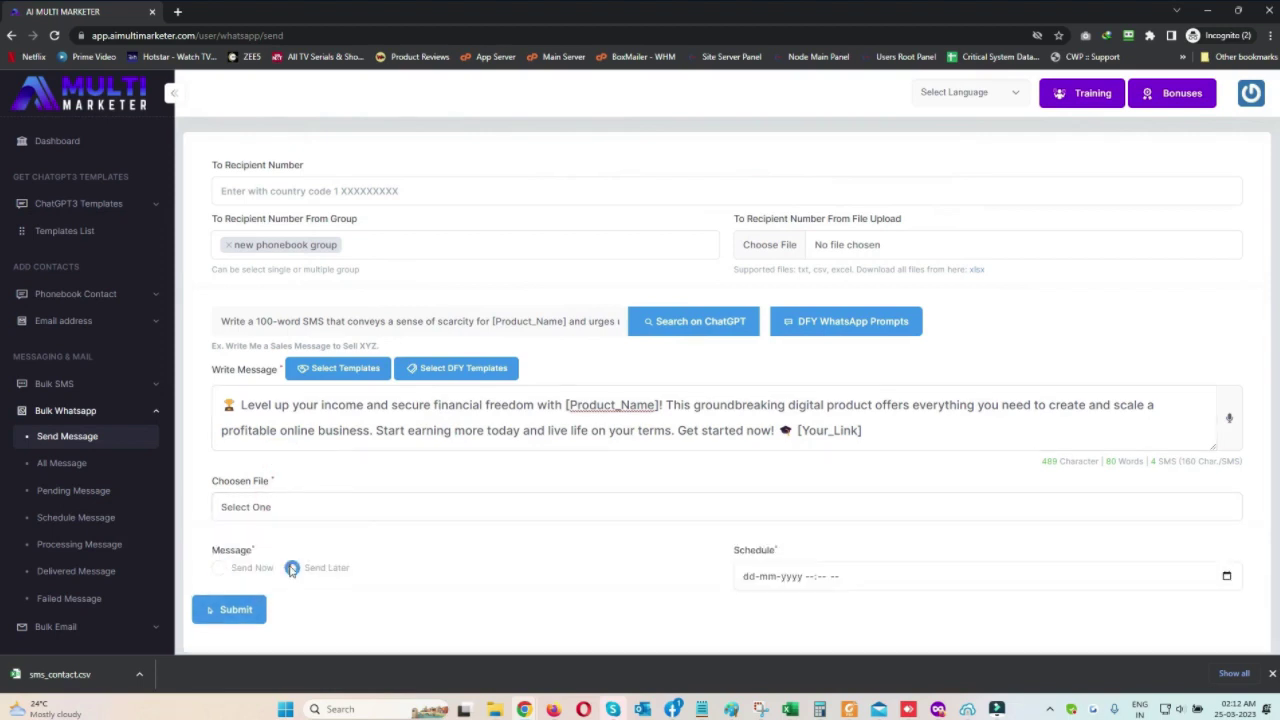
click(219, 567)
click(225, 604)
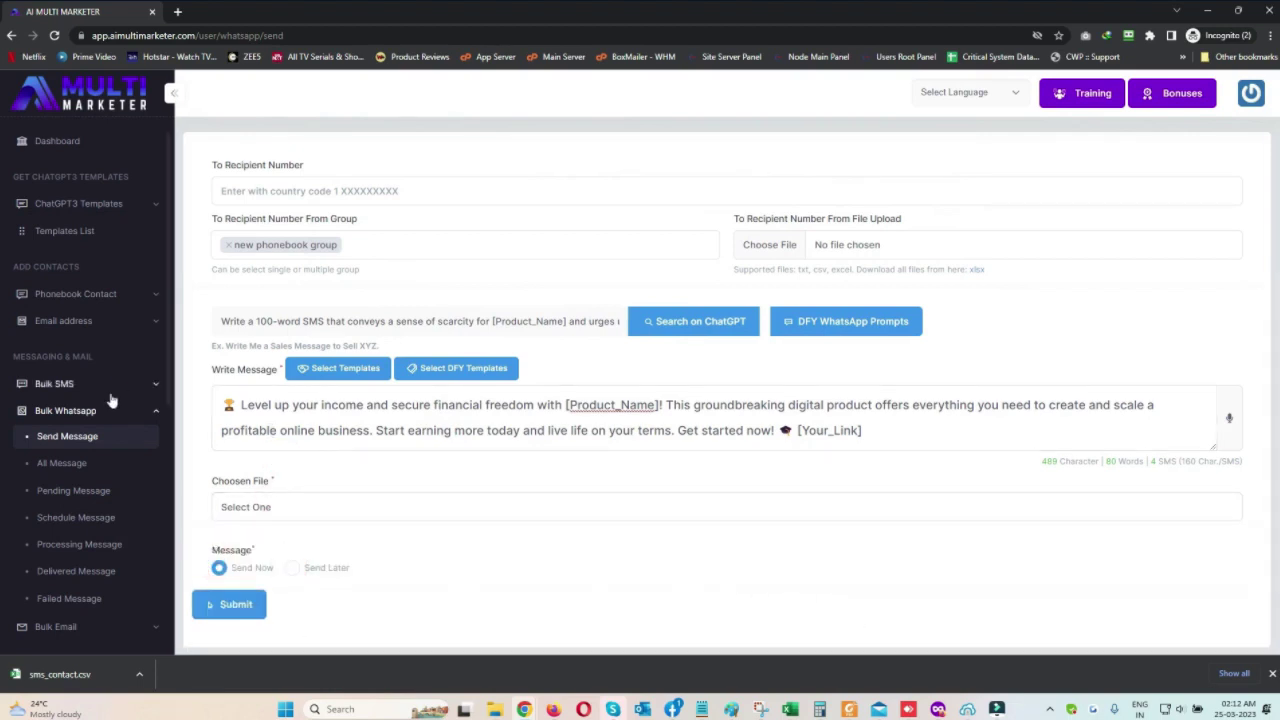
click(80, 463)
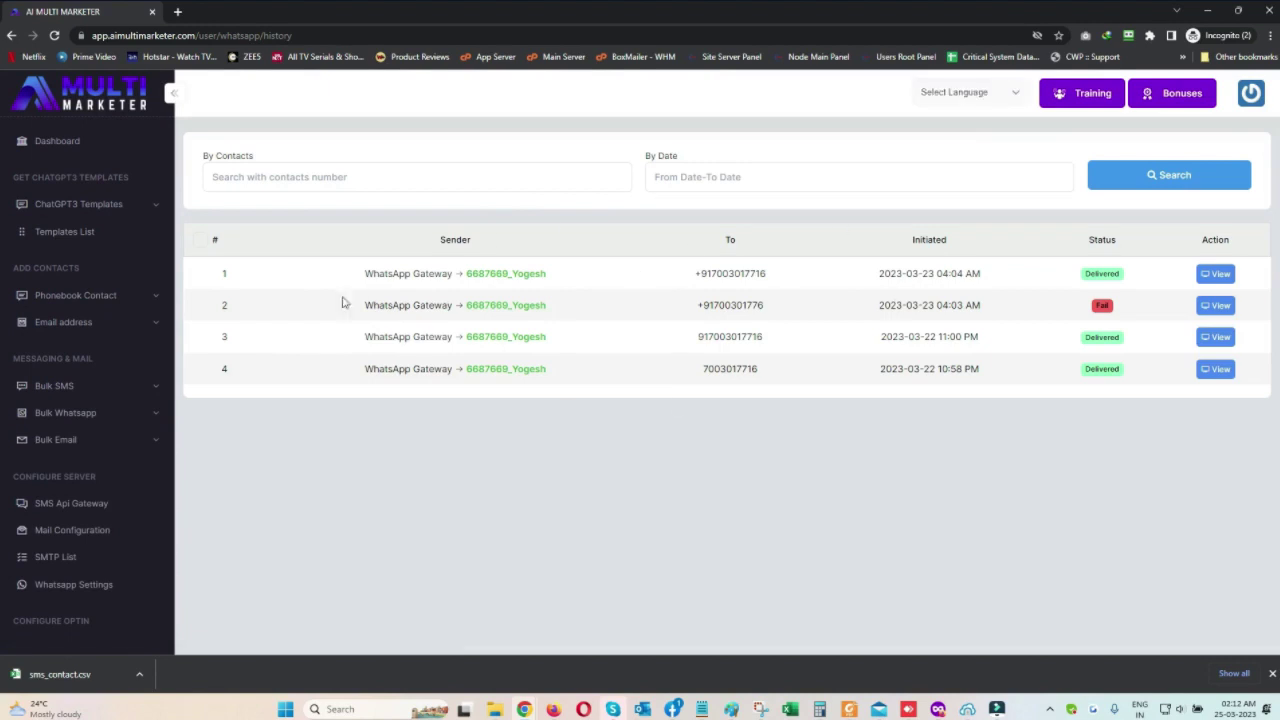
click(72, 372)
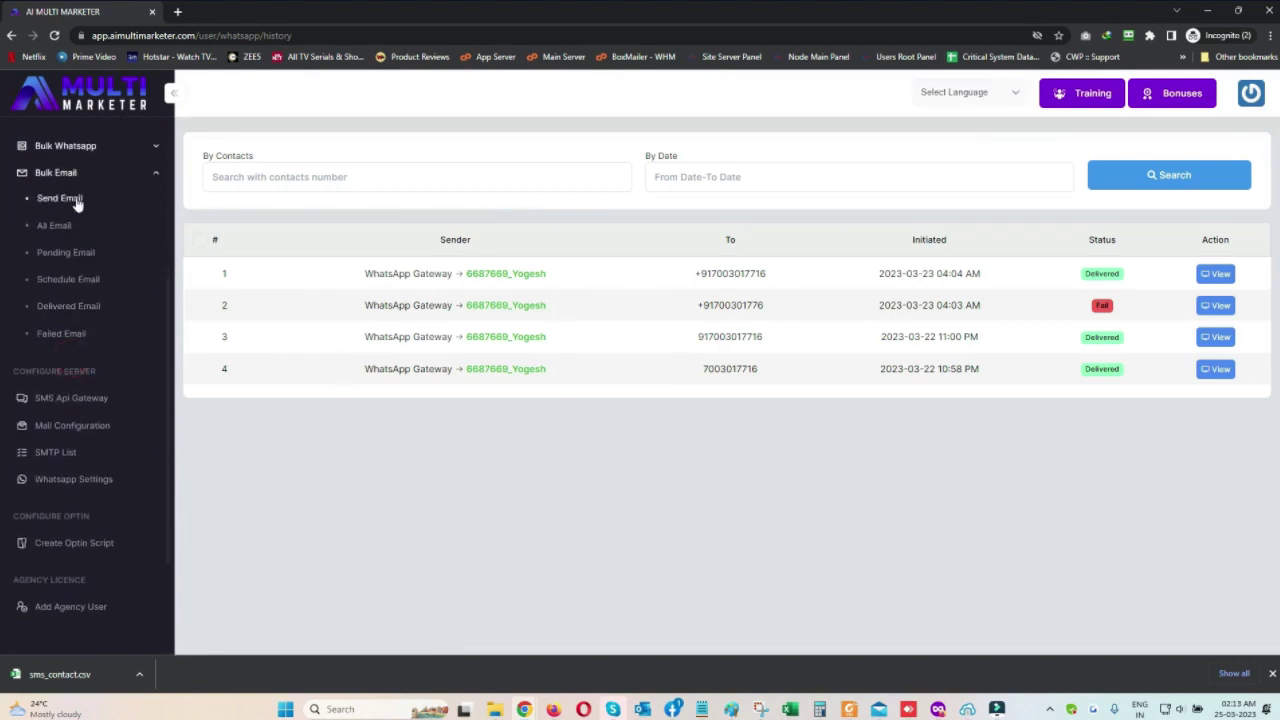
click(60, 198)
Add a saved address as the To Email recipient
click(358, 199)
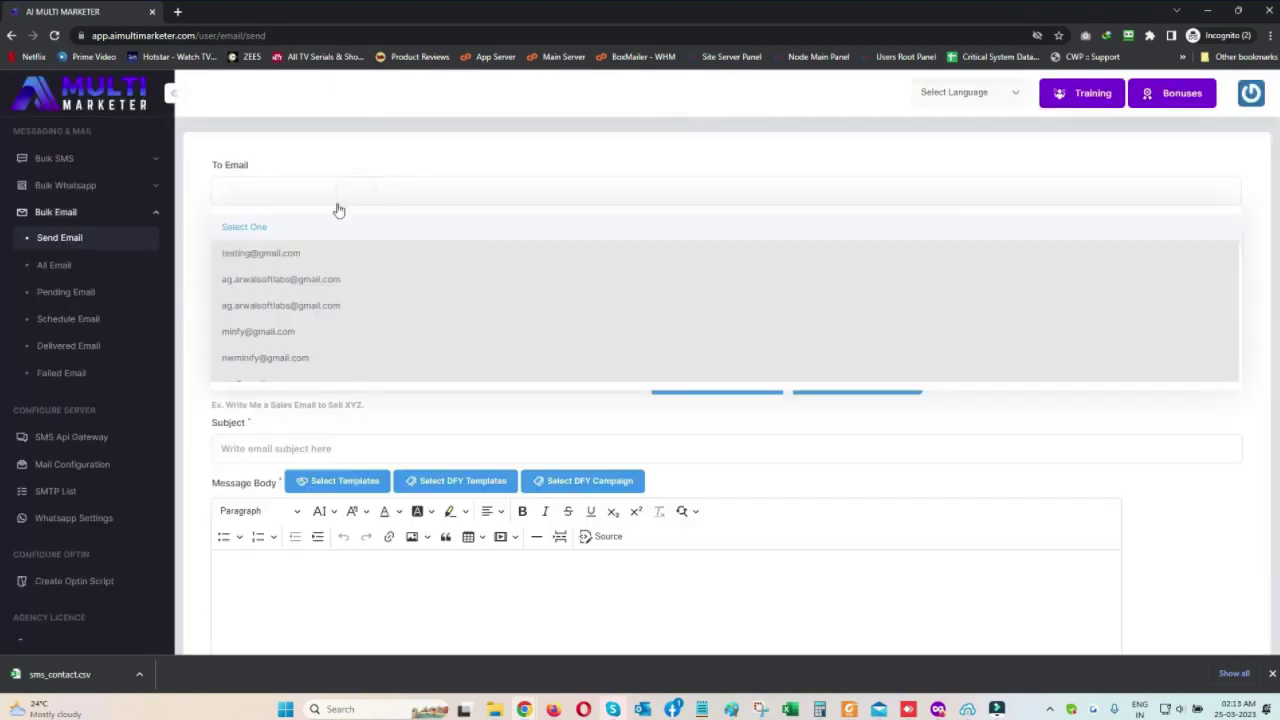
click(385, 192)
click(557, 186)
click(323, 279)
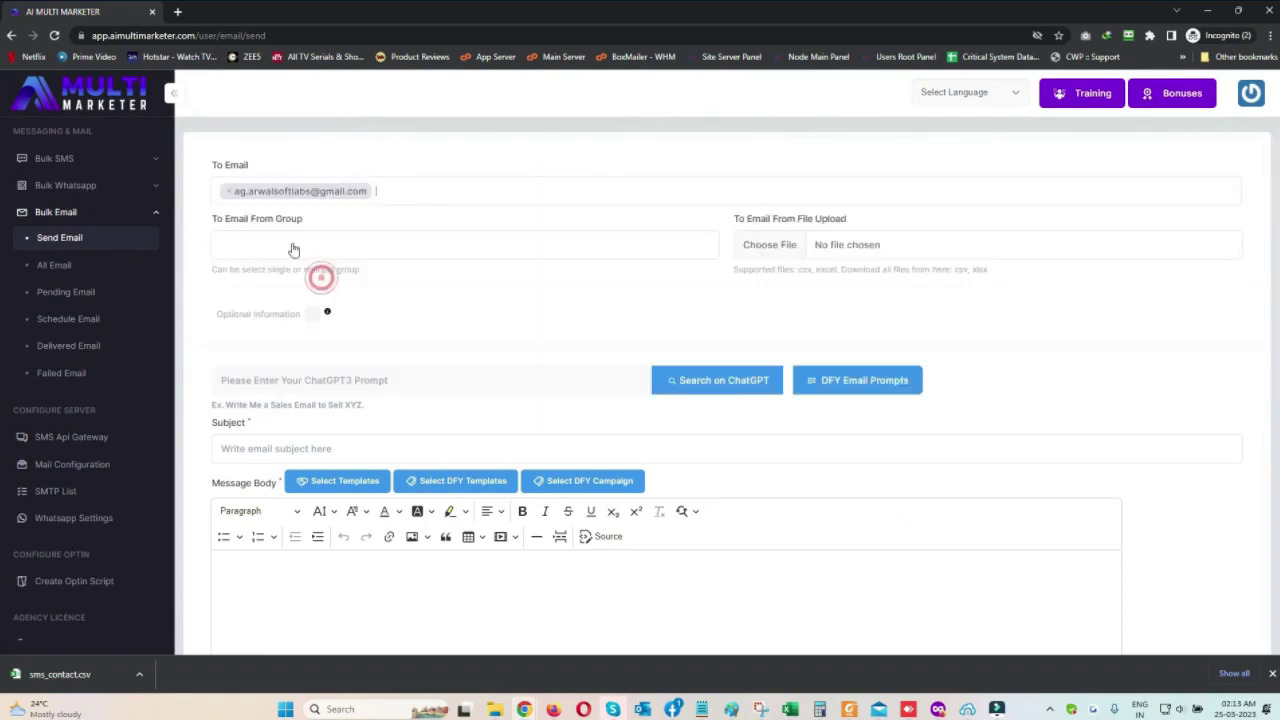
click(621, 255)
click(313, 314)
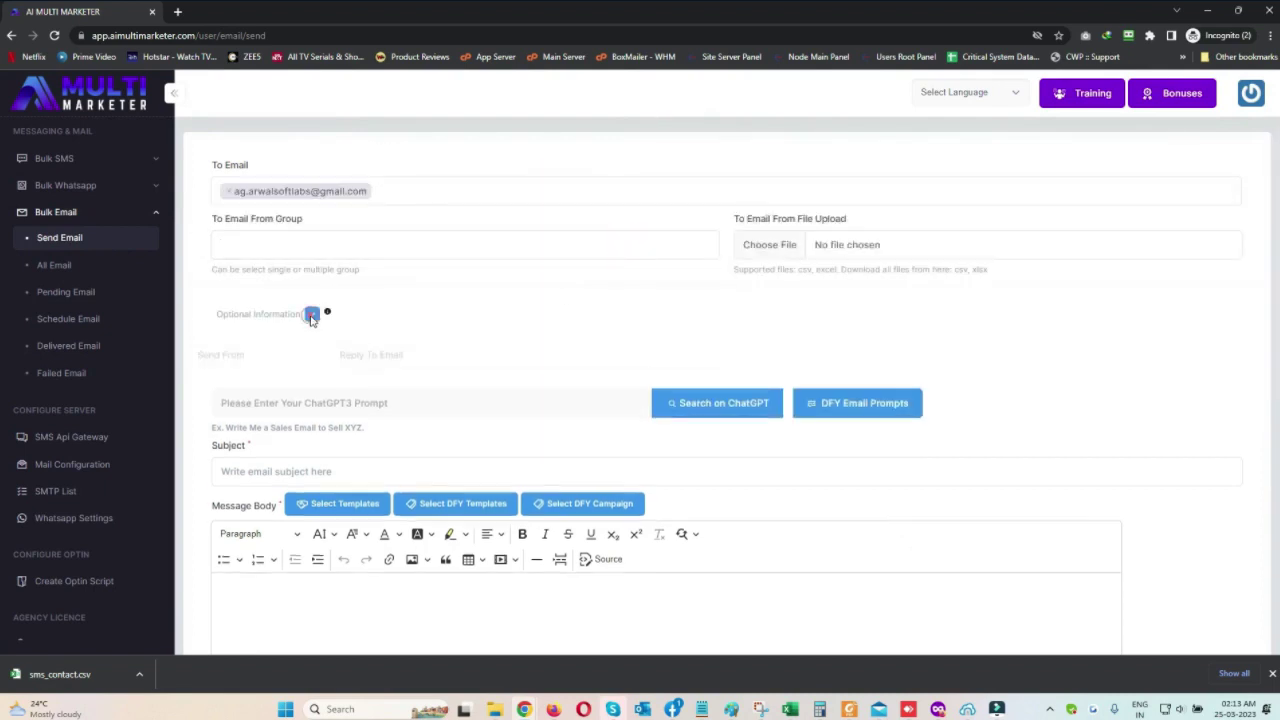
click(312, 316)
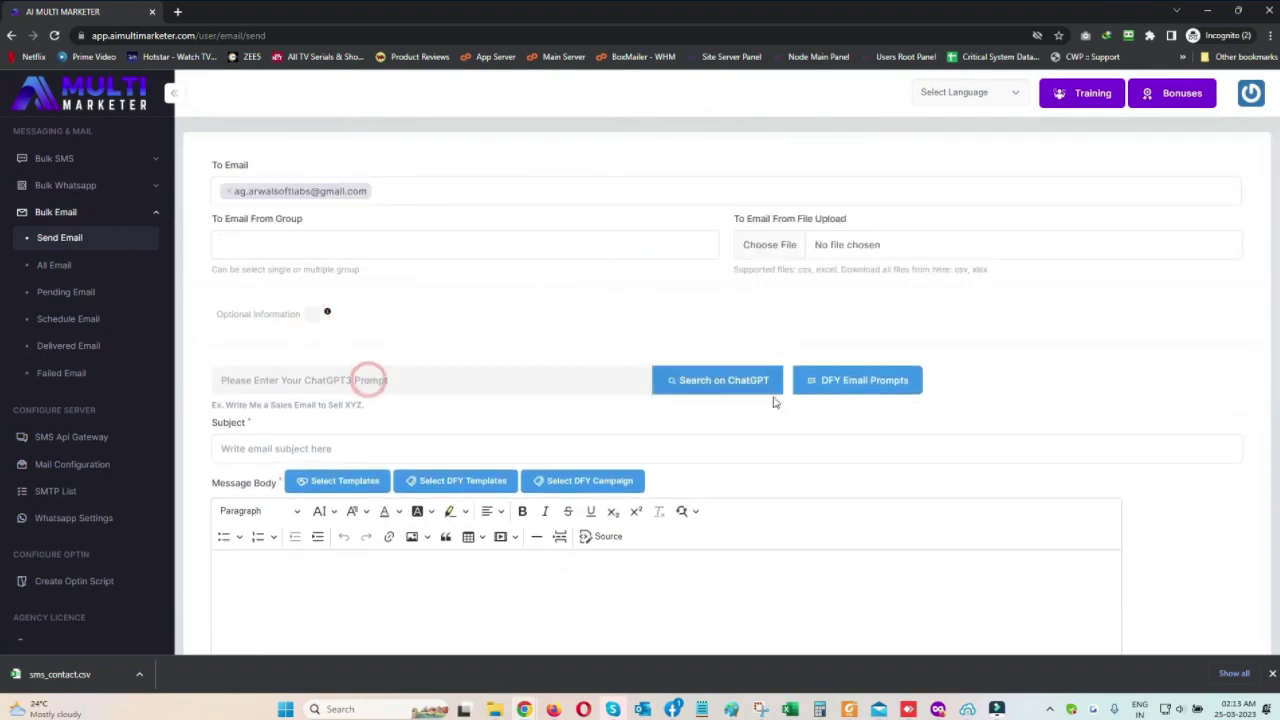
Generate the email body with ChatGPT from the third DFY email prompt
click(840, 385)
scroll(771, 434, down, 3)
click(750, 506)
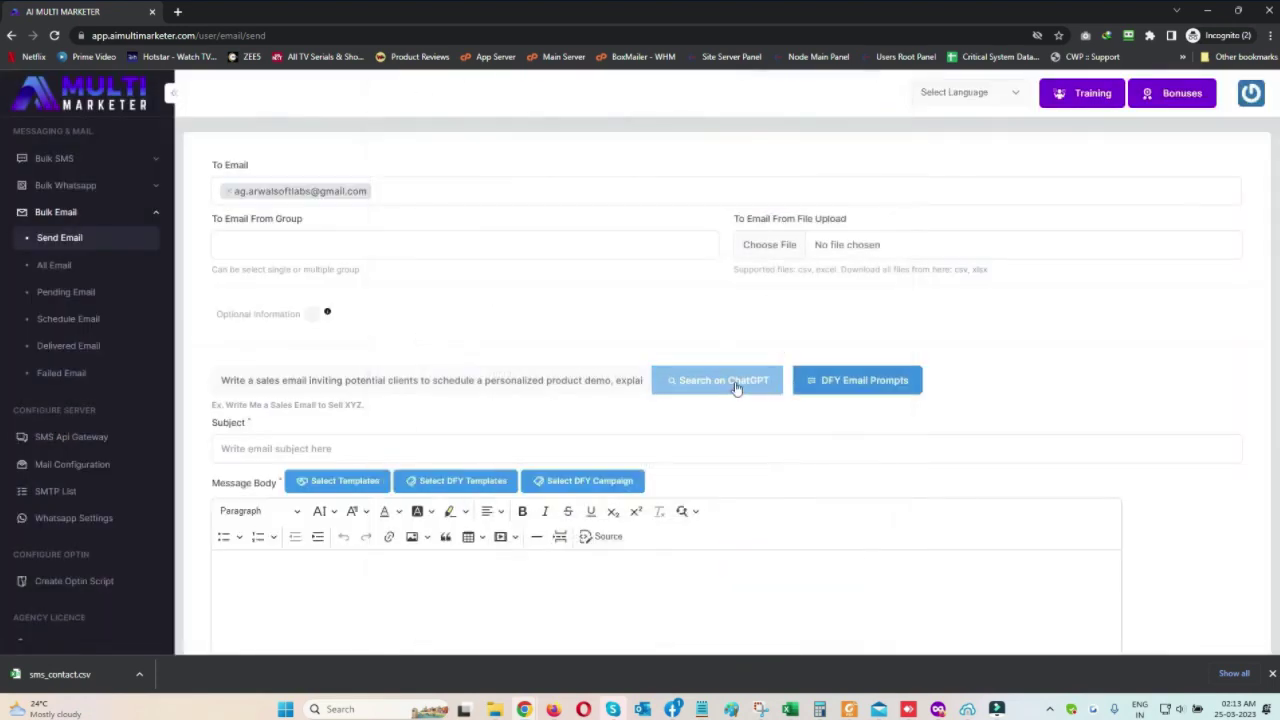
click(735, 386)
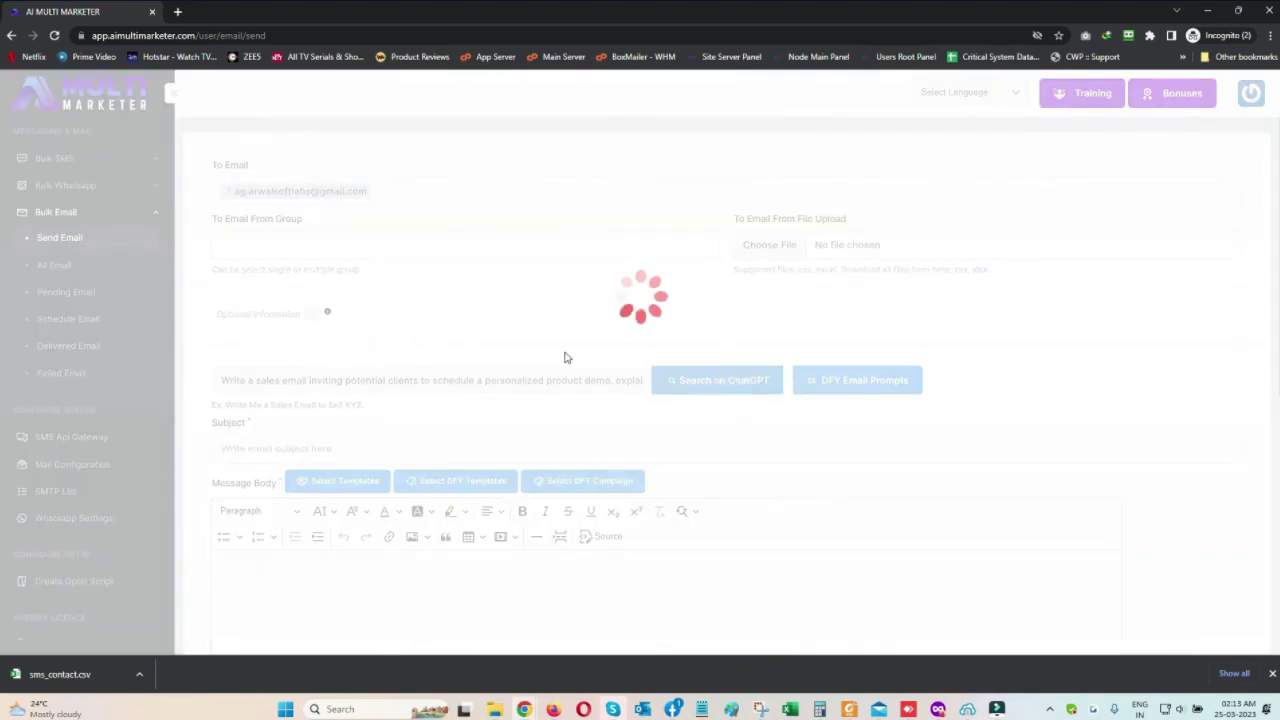
scroll(558, 361, down, 5)
drag(920, 391, 460, 267)
scroll(448, 290, up, 3)
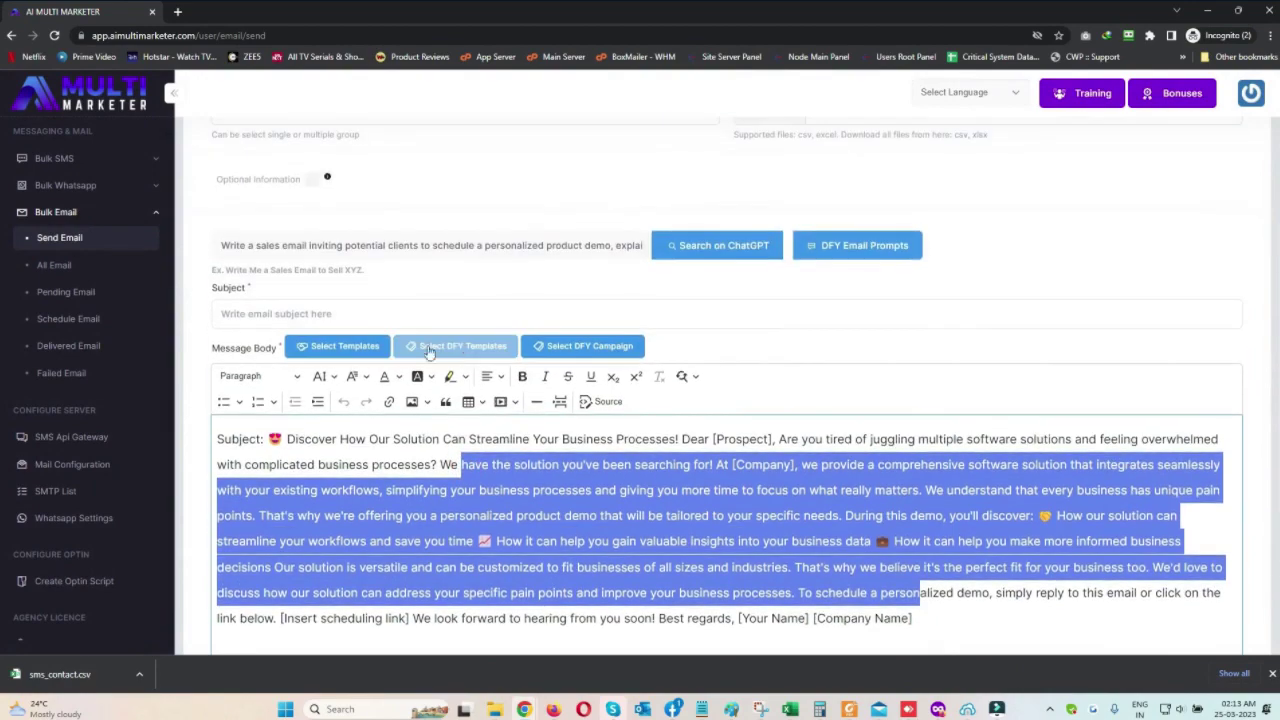
Replace the ChatGPT text in the body with a ready-made email template
click(428, 350)
scroll(449, 340, down, 3)
click(735, 466)
scroll(271, 305, down, 2)
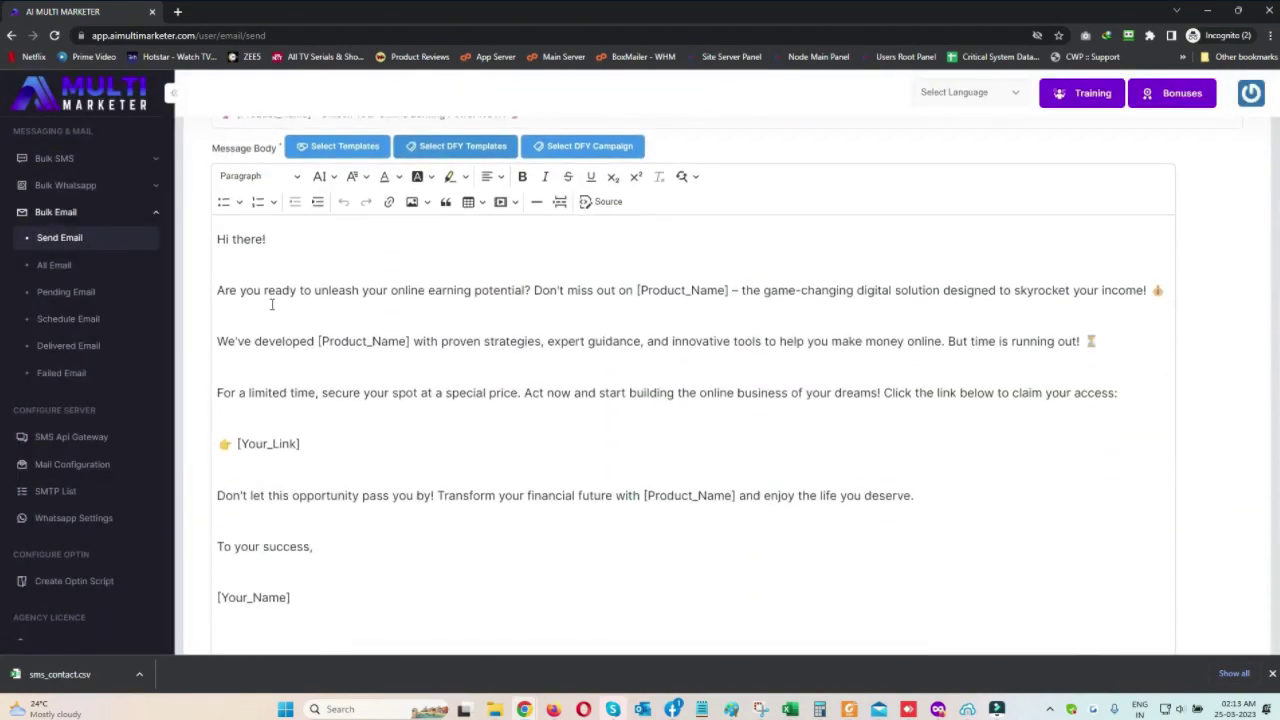
drag(271, 305, 400, 583)
click(337, 146)
click(794, 567)
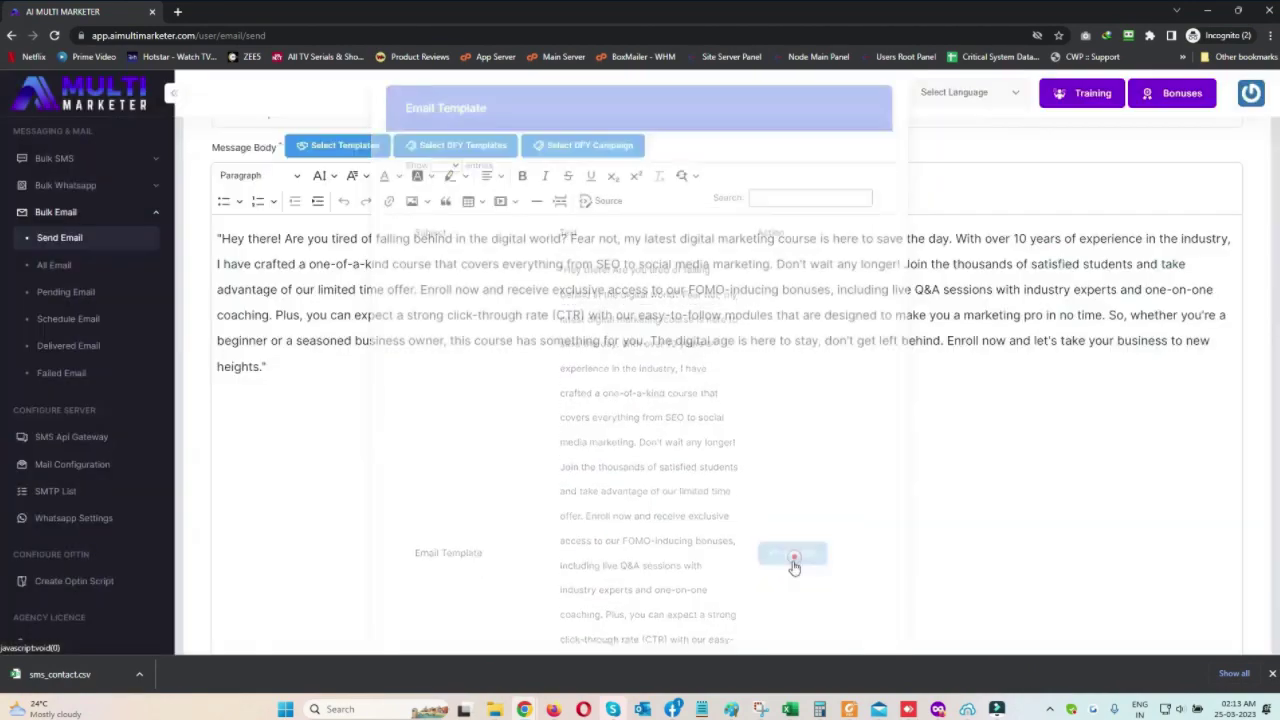
scroll(330, 350, up, 2)
Use the second DFY email template as the email body
click(471, 283)
scroll(717, 480, down, 12)
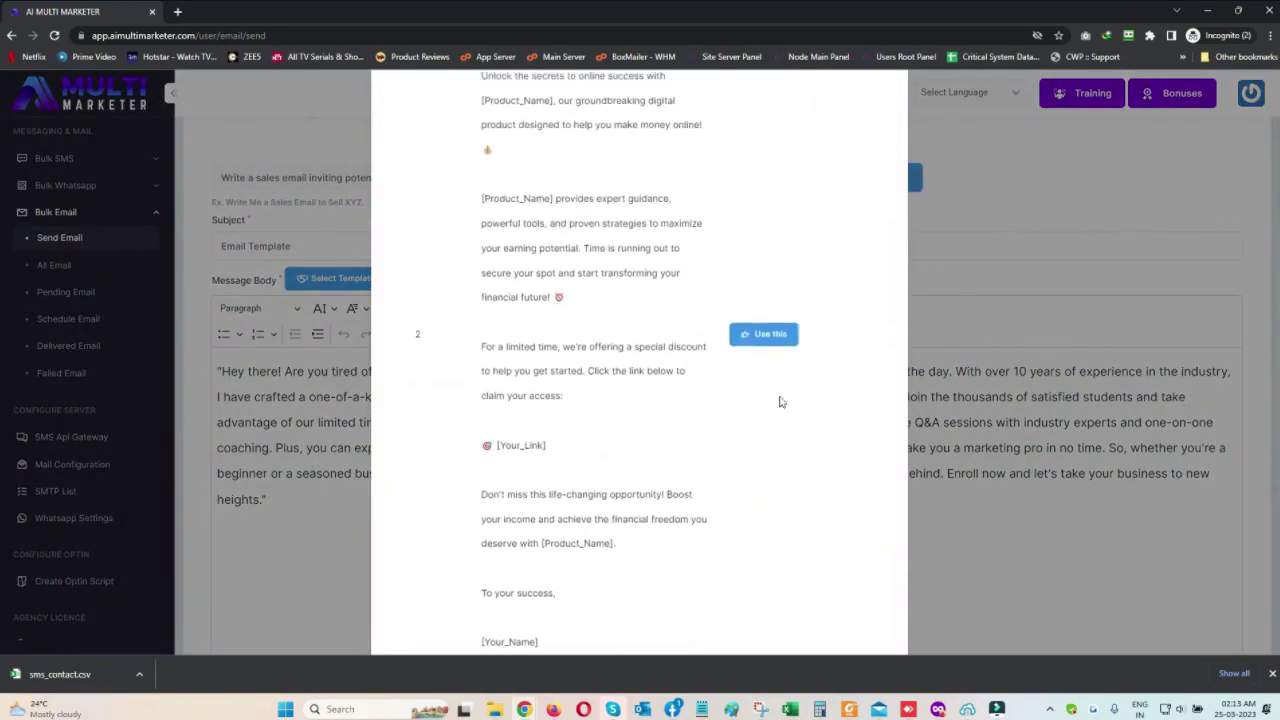
click(780, 330)
scroll(354, 471, down, 5)
scroll(354, 471, up, 6)
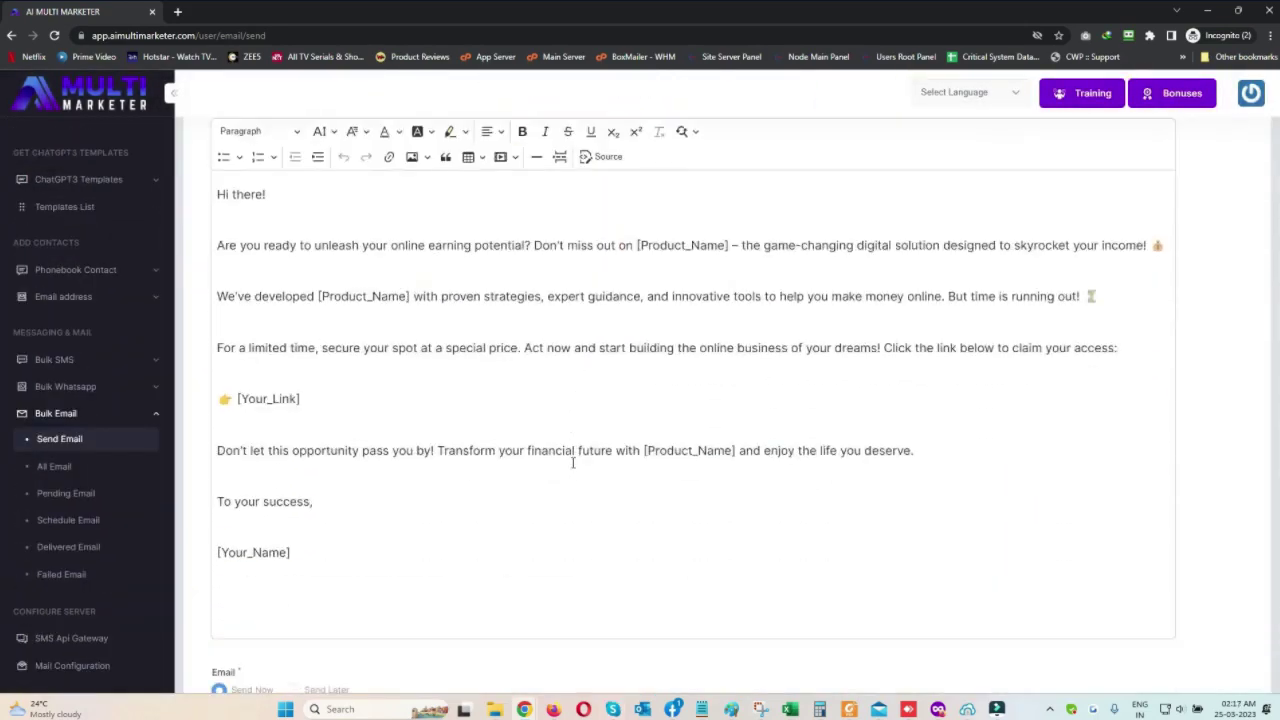
scroll(573, 462, down, 1)
Set the send timing and submit the email, then open Create Optin Script
click(293, 606)
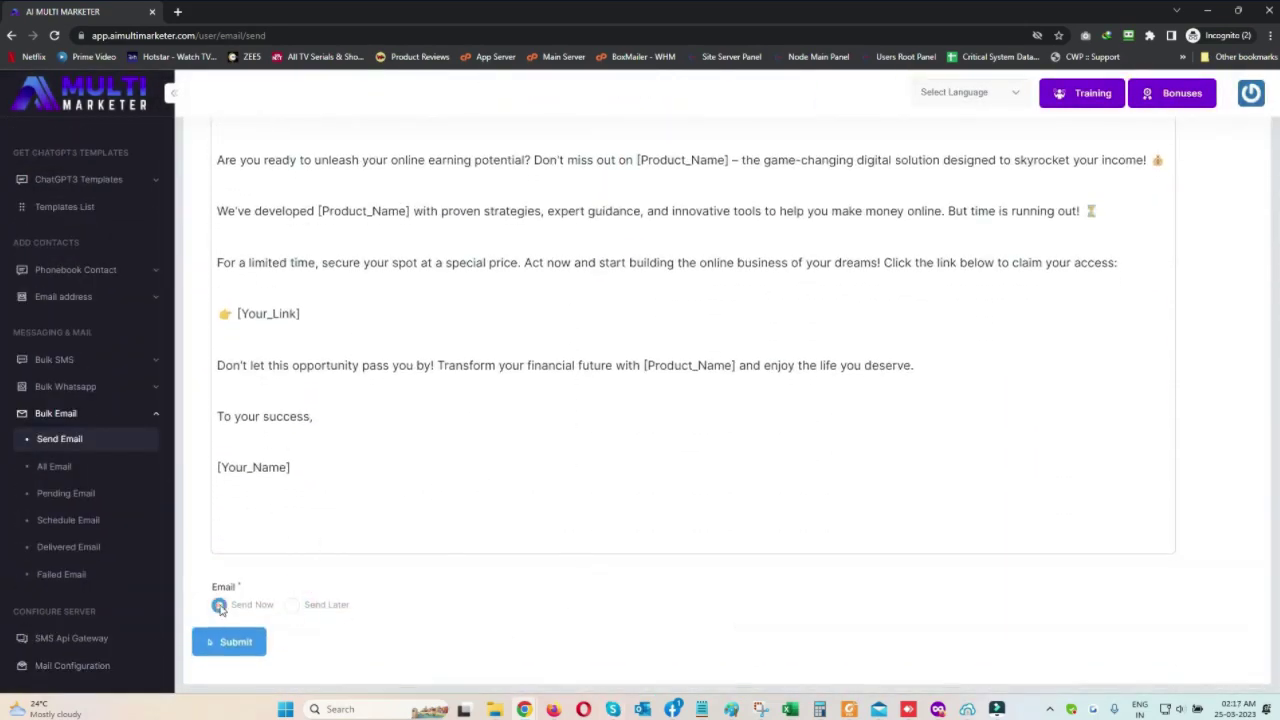
click(86, 548)
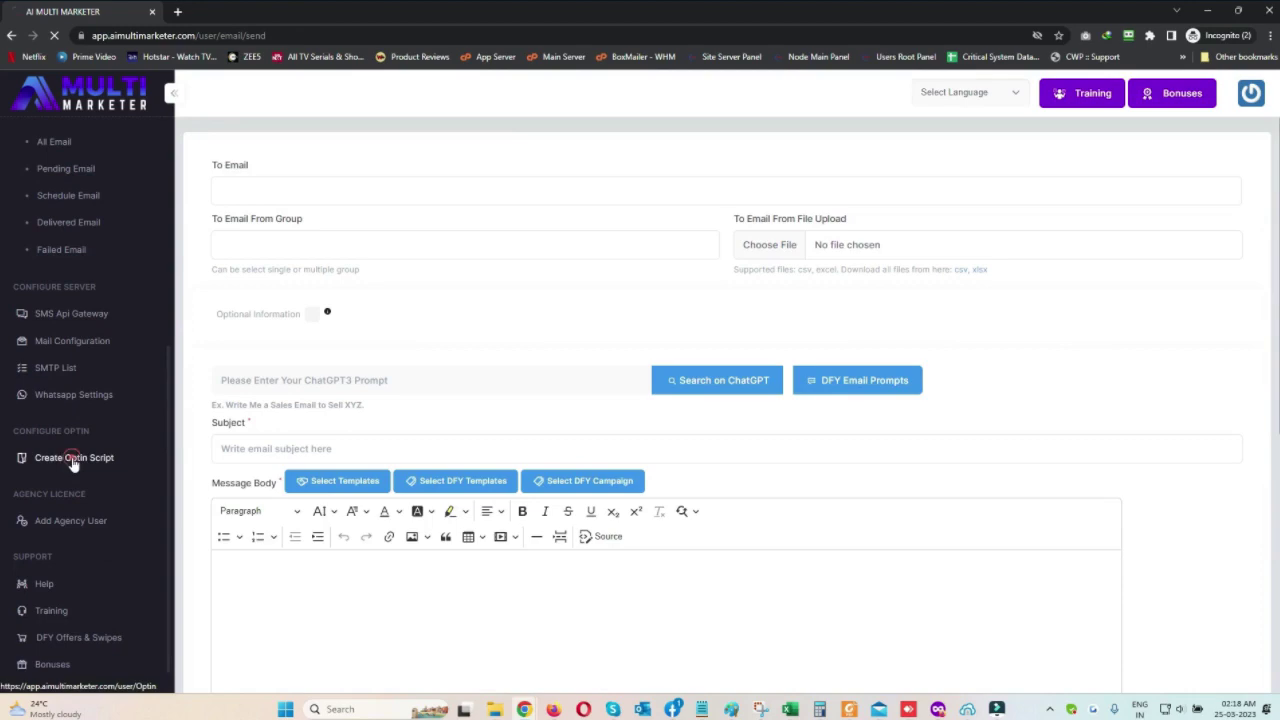
click(72, 460)
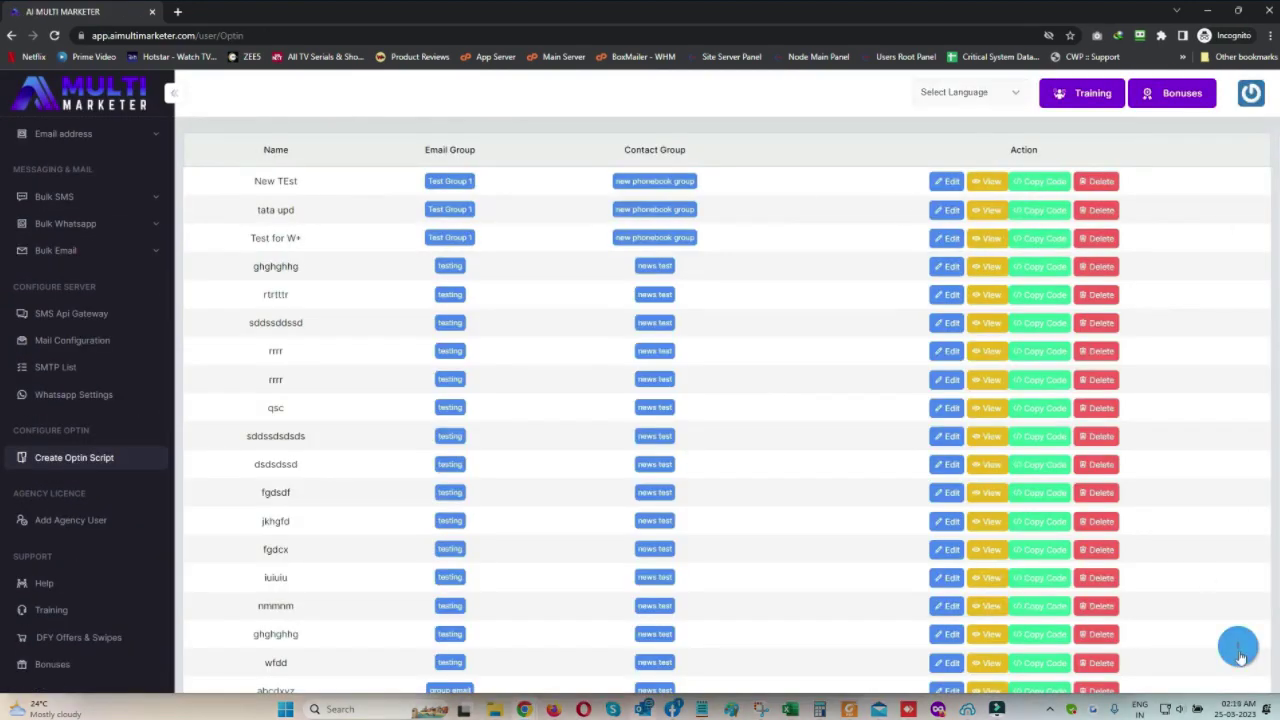
Start a new optin and format its heading 'This is TEST Optin Form' as Heading 1
click(1239, 650)
click(473, 295)
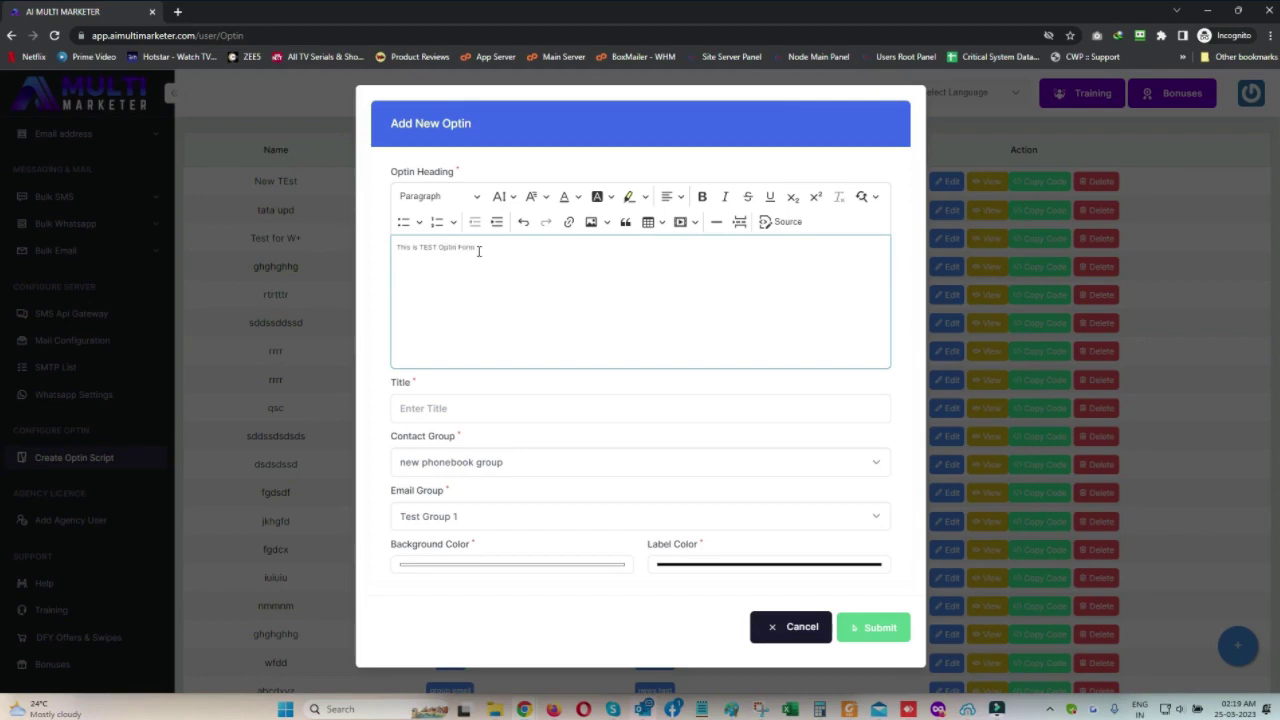
click(458, 202)
click(440, 255)
click(503, 277)
Title it 'Test title', pick the Contact and Email groups, save, and copy its embed script
click(469, 407)
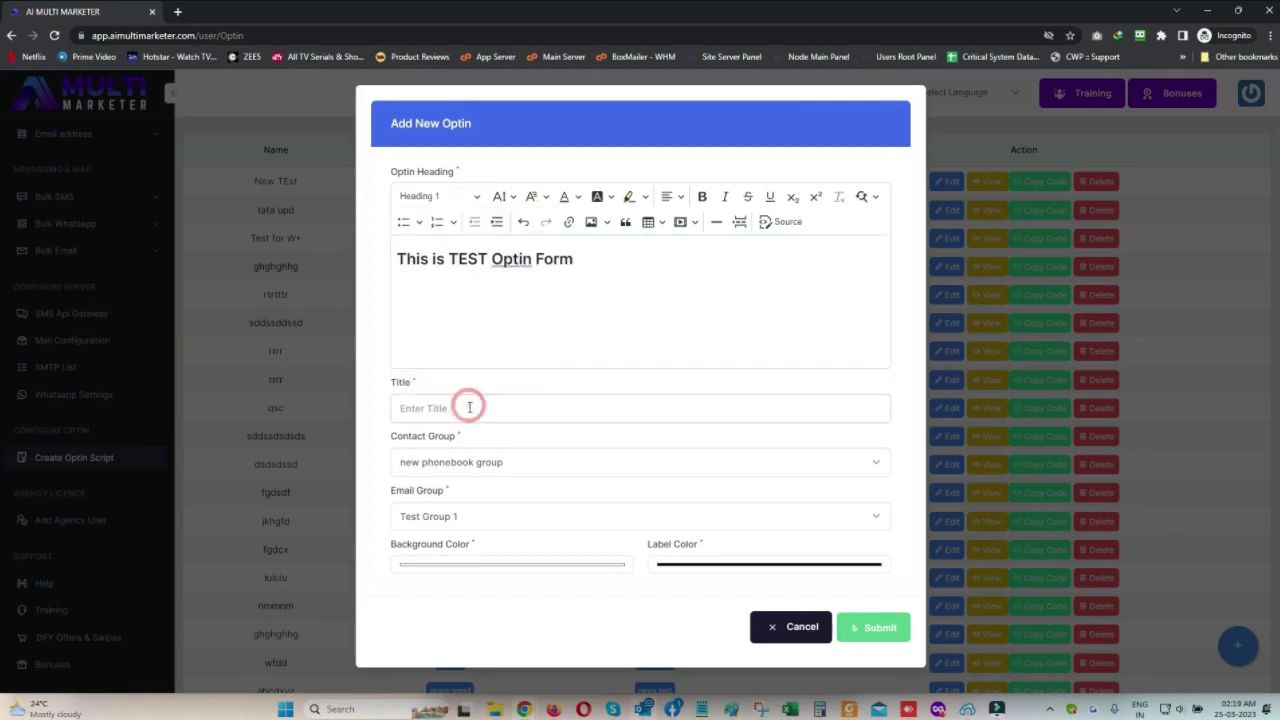
click(463, 456)
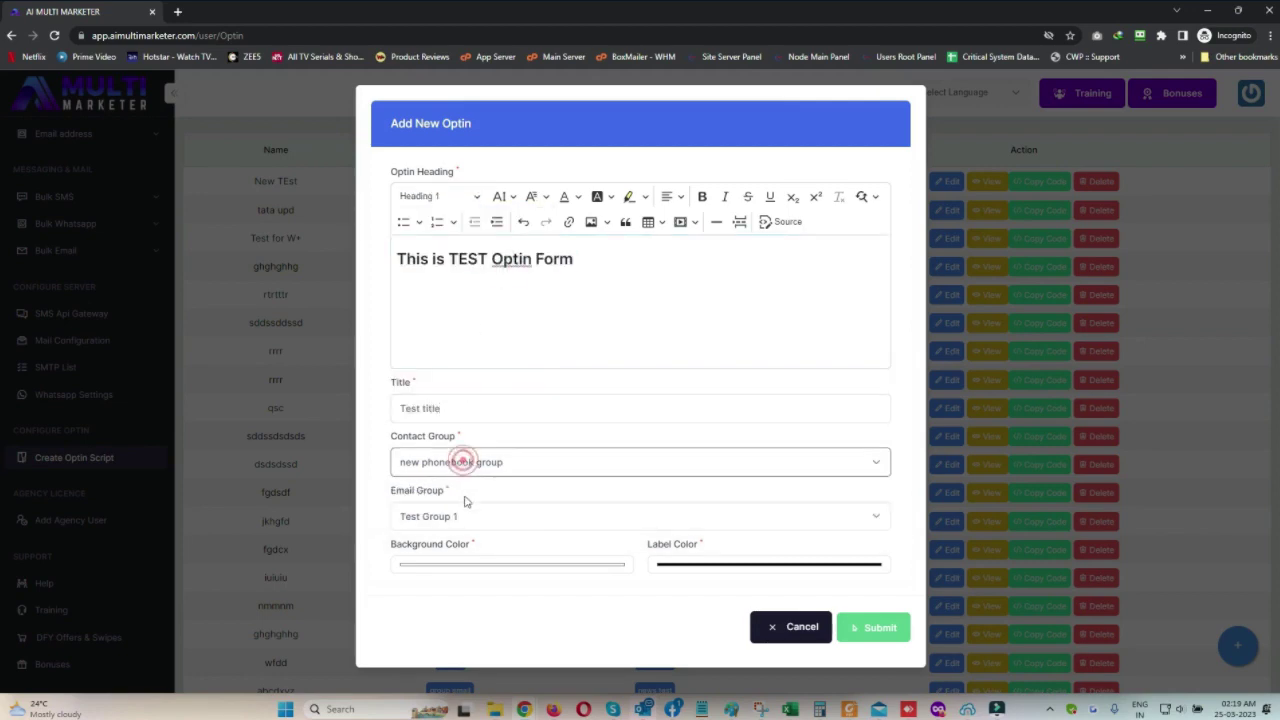
click(466, 515)
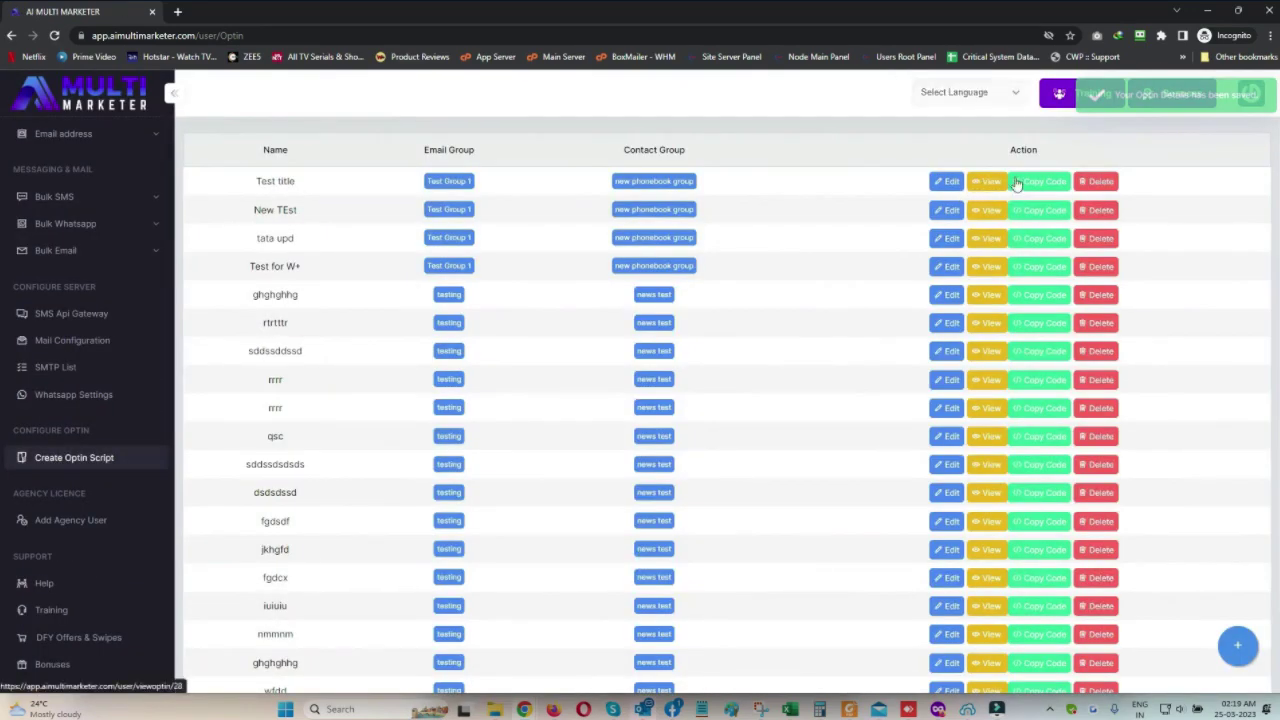
click(1020, 182)
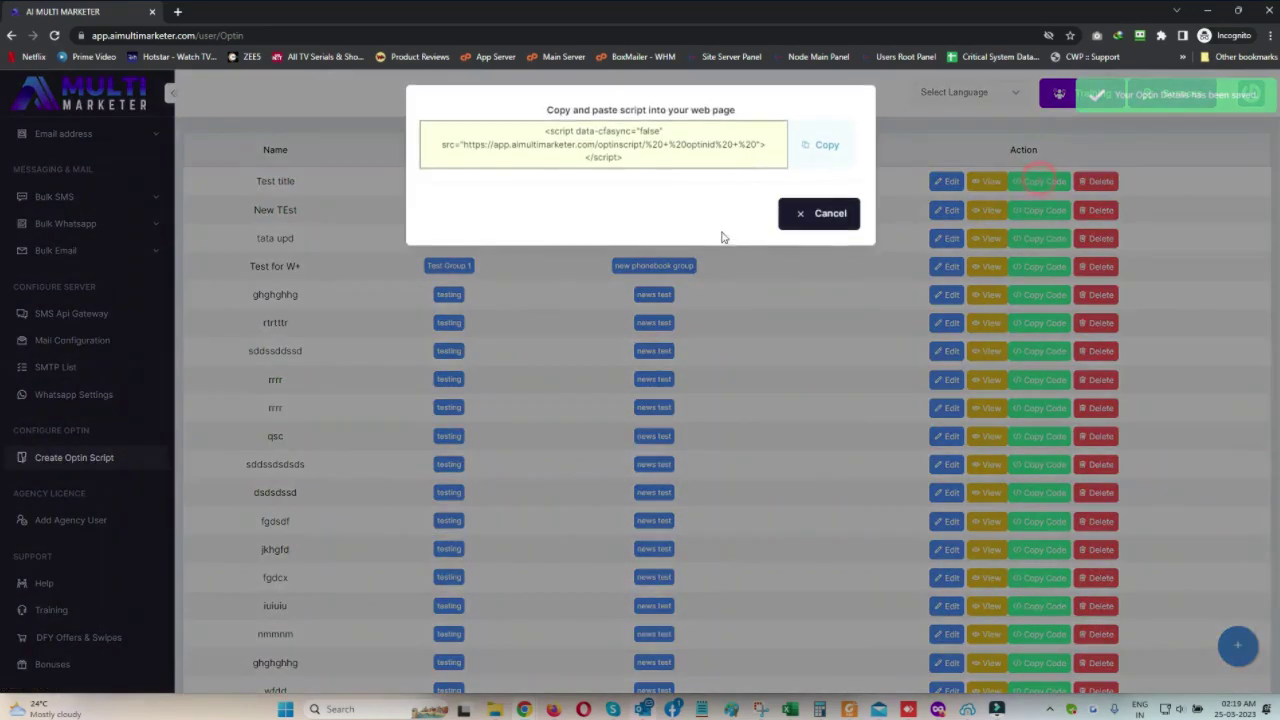
click(812, 150)
click(792, 214)
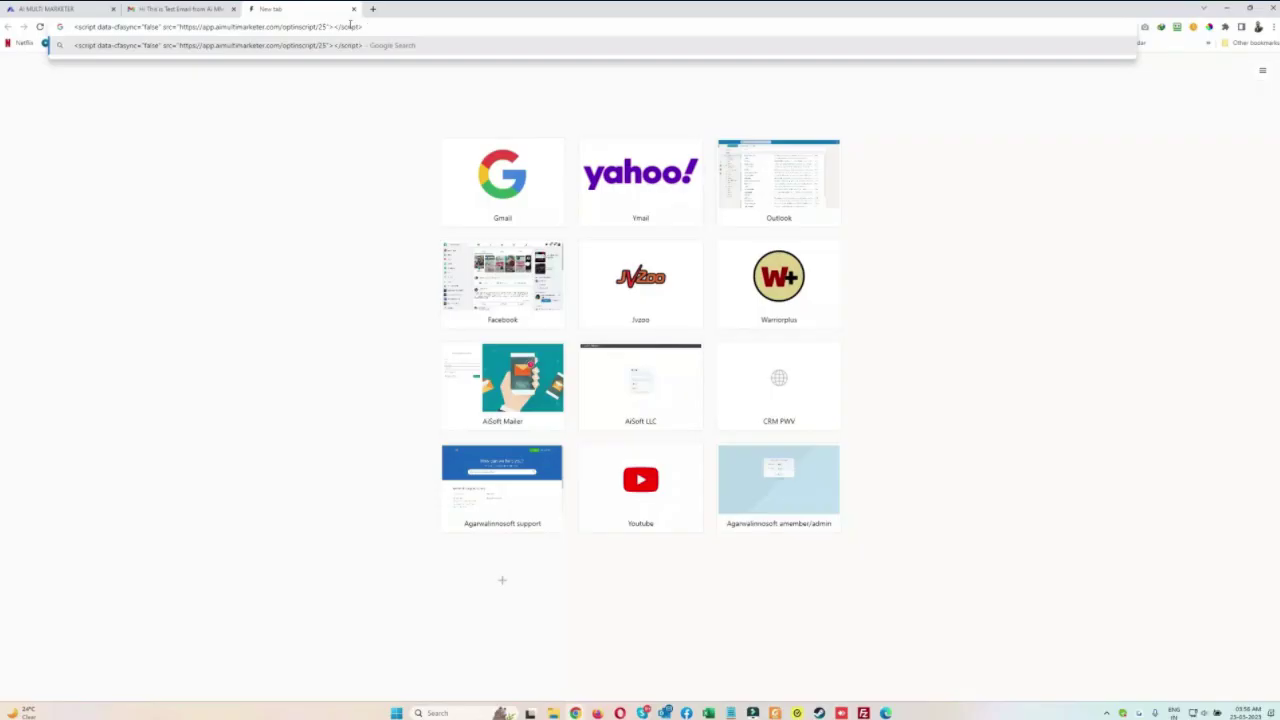
Open the site's test.html page in the new Chrome tab
click(350, 26)
text(prod)
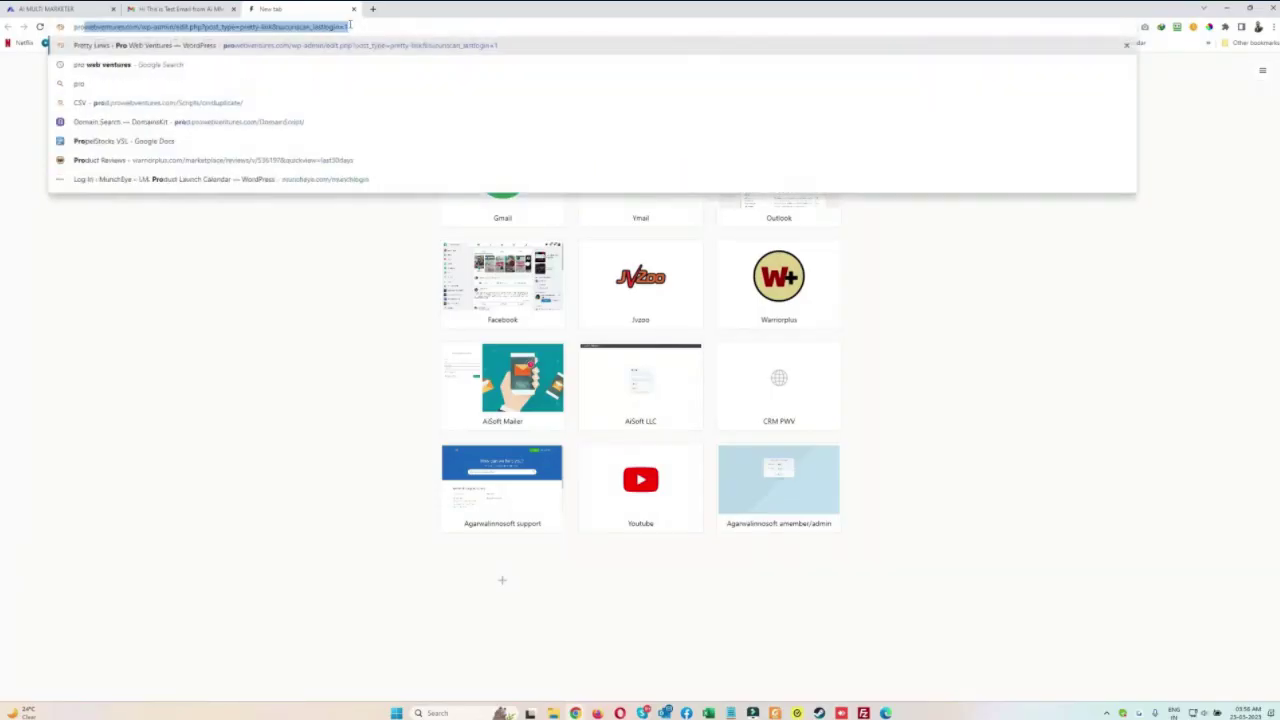
key(Right)
key(ctrl+shift+Left)
key(ctrl+shift+Left)
key(BackSpace)
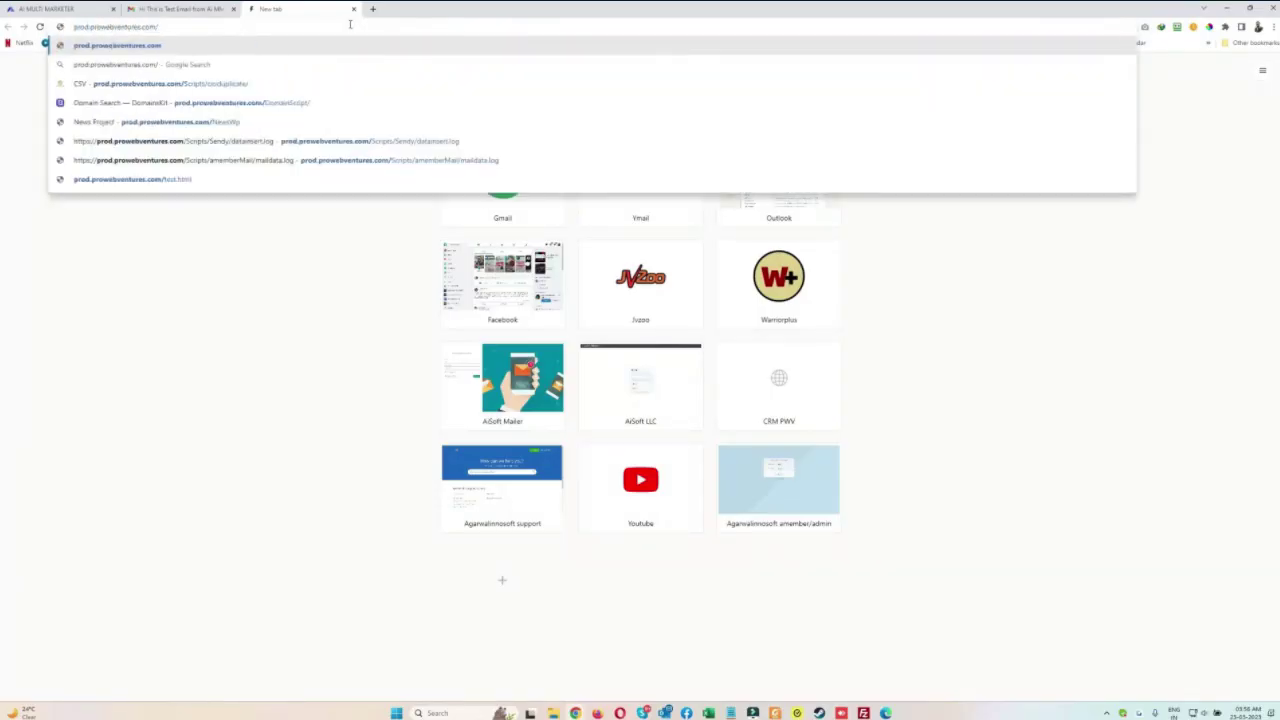
click(553, 179)
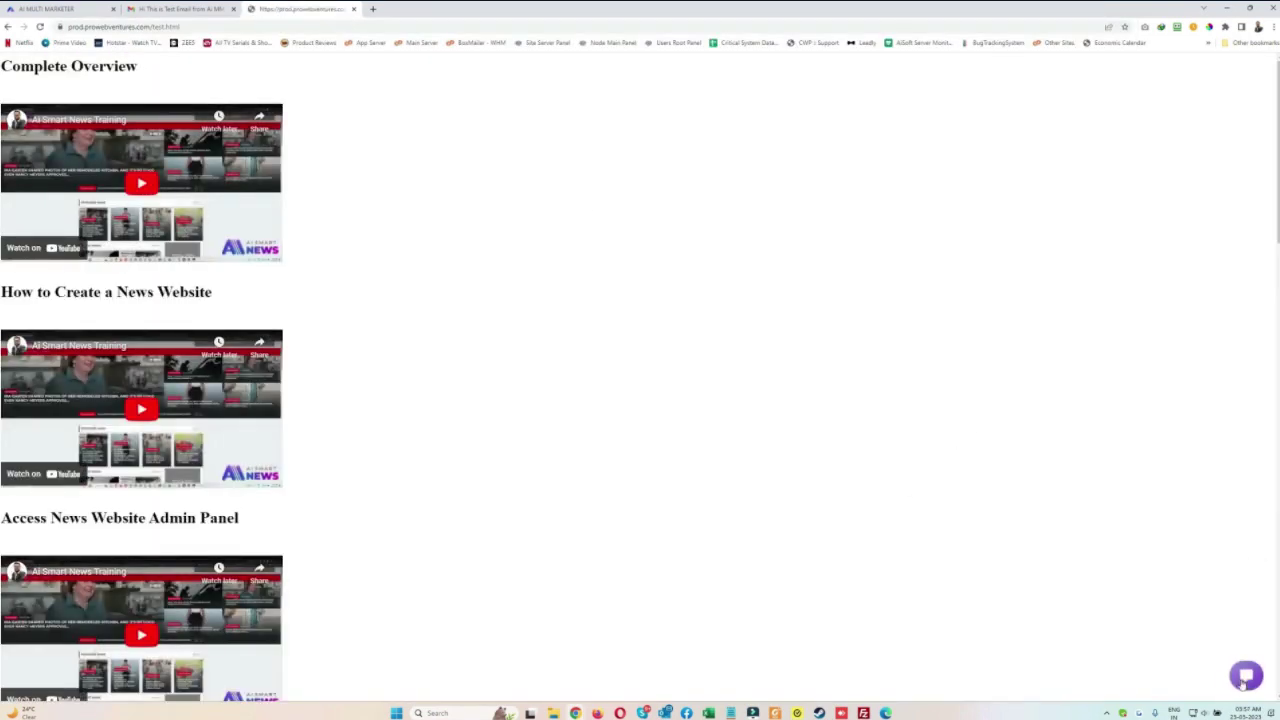
Fill in the embedded optin form on test.html, then return to the AI Multi Marketer tab
click(1246, 675)
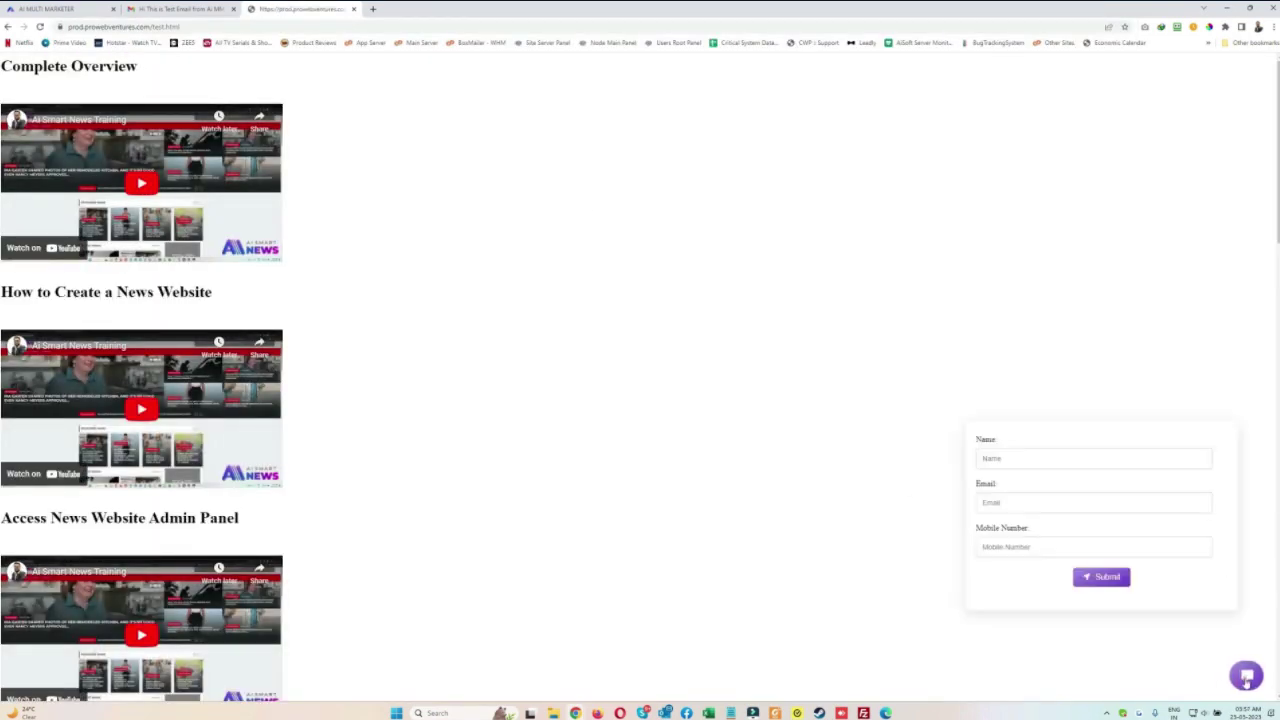
click(1058, 456)
scroll(1058, 450, down, 2)
click(1016, 501)
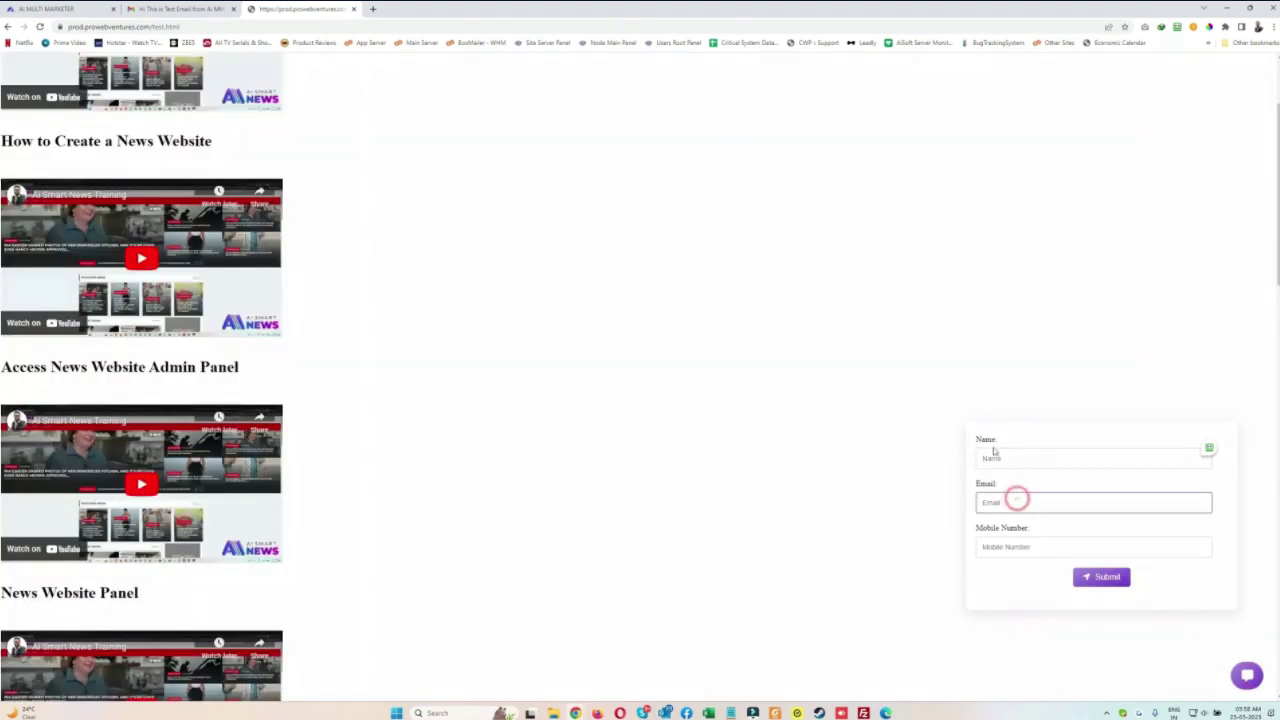
click(1010, 456)
text(Yogesh)
key(Tab)
key(Tab)
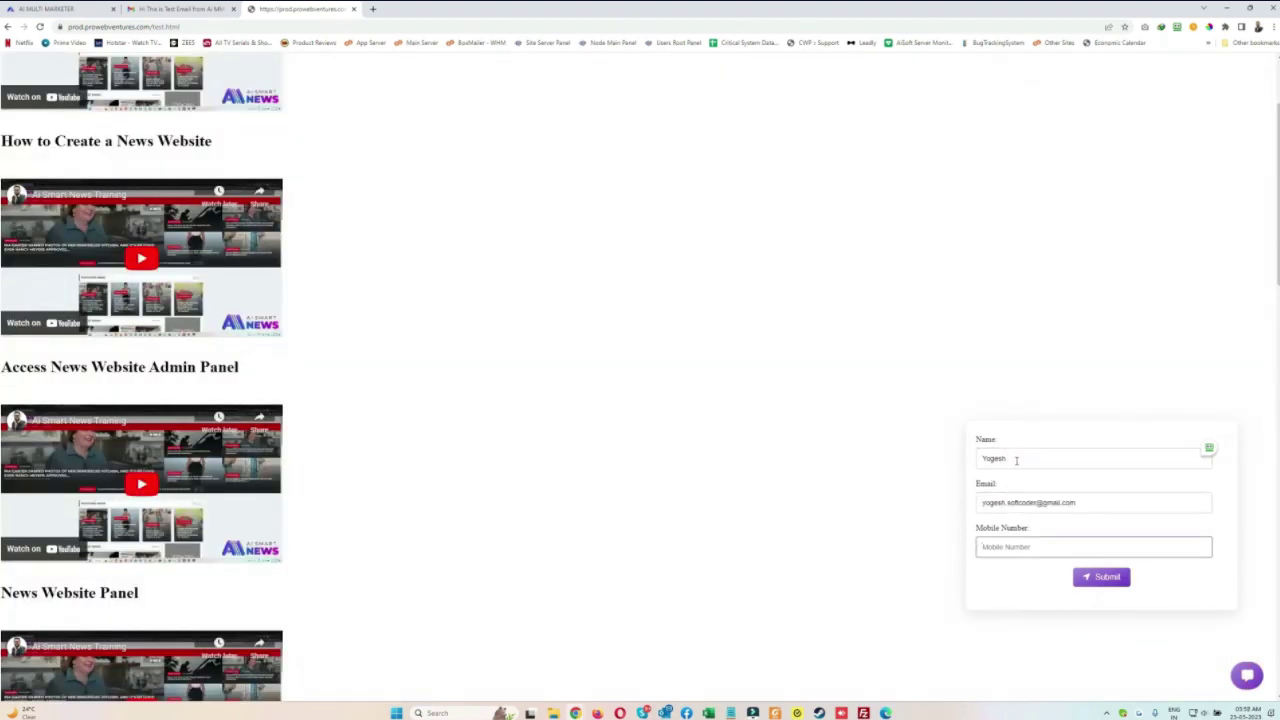
key(ctrl+shift+i)
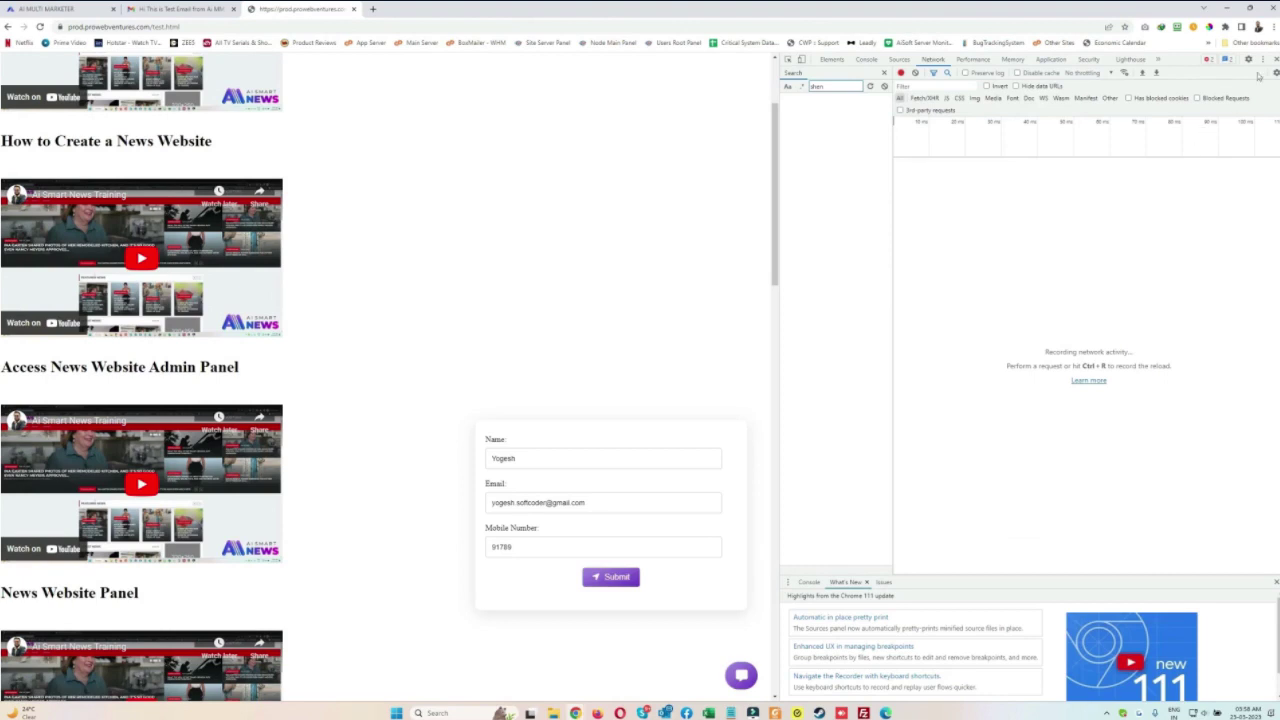
click(1275, 59)
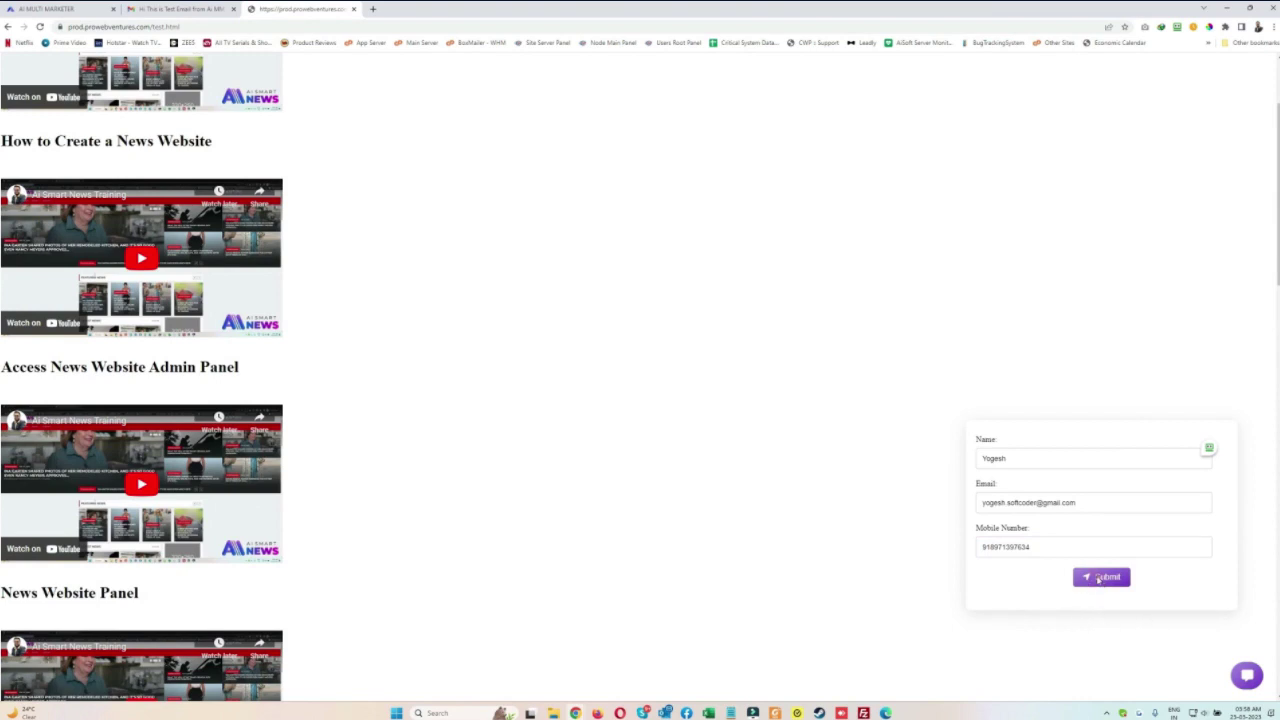
click(57, 8)
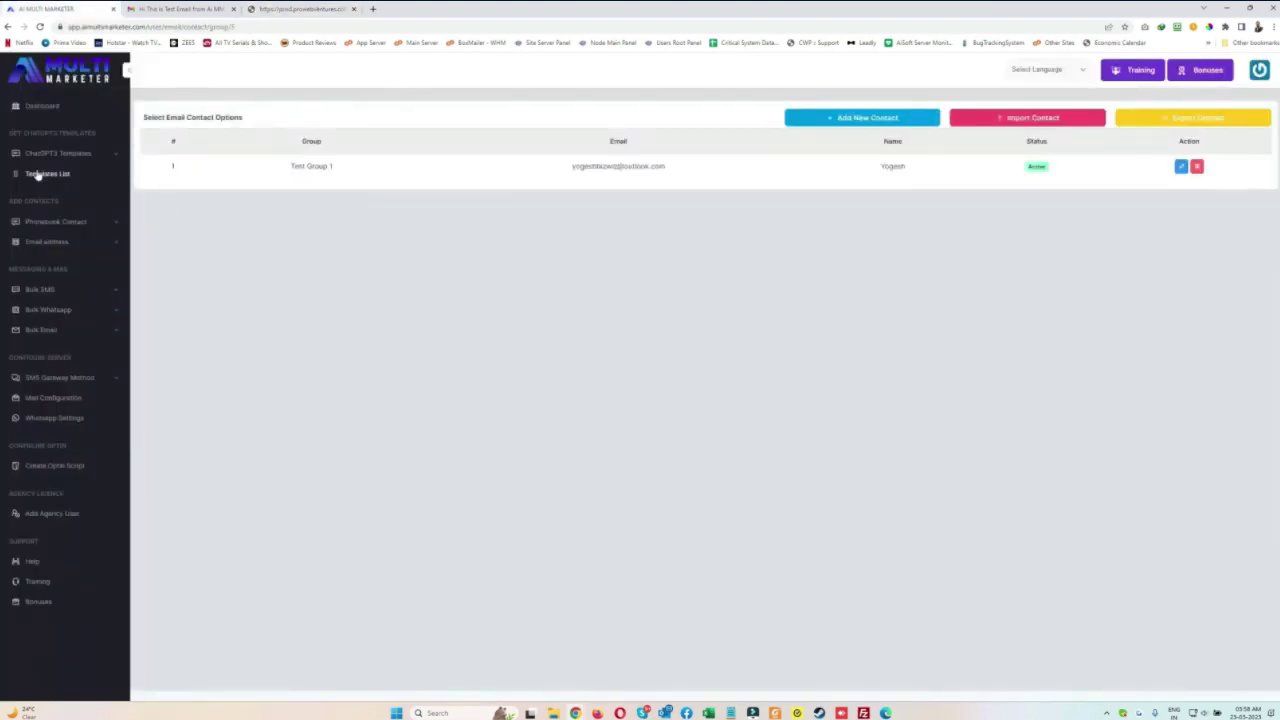
click(80, 221)
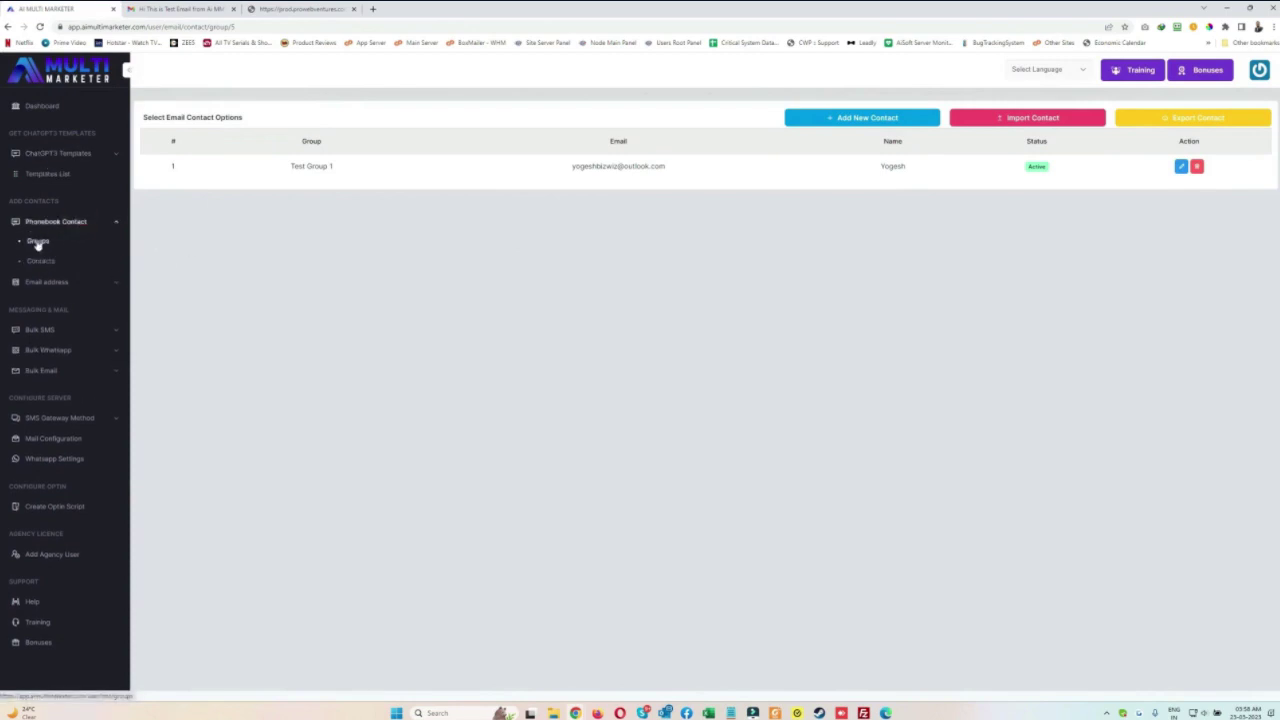
drag(346, 138, 414, 151)
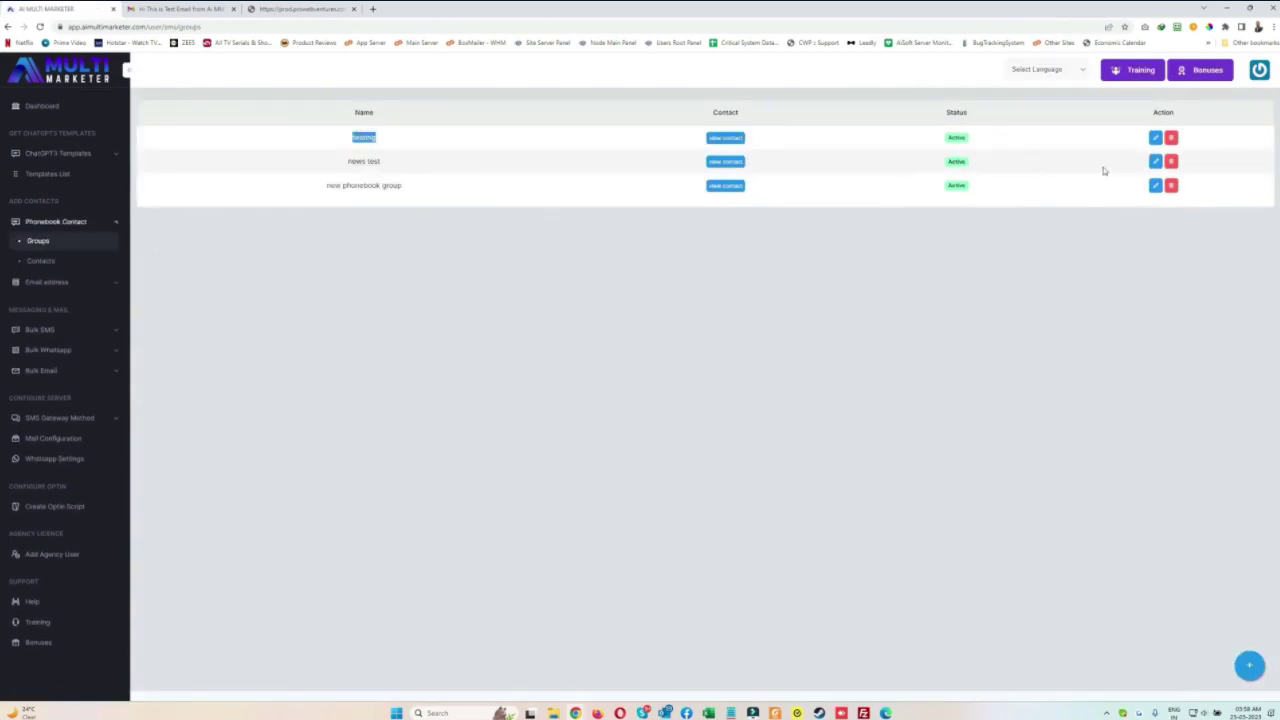
drag(318, 188, 486, 193)
click(486, 193)
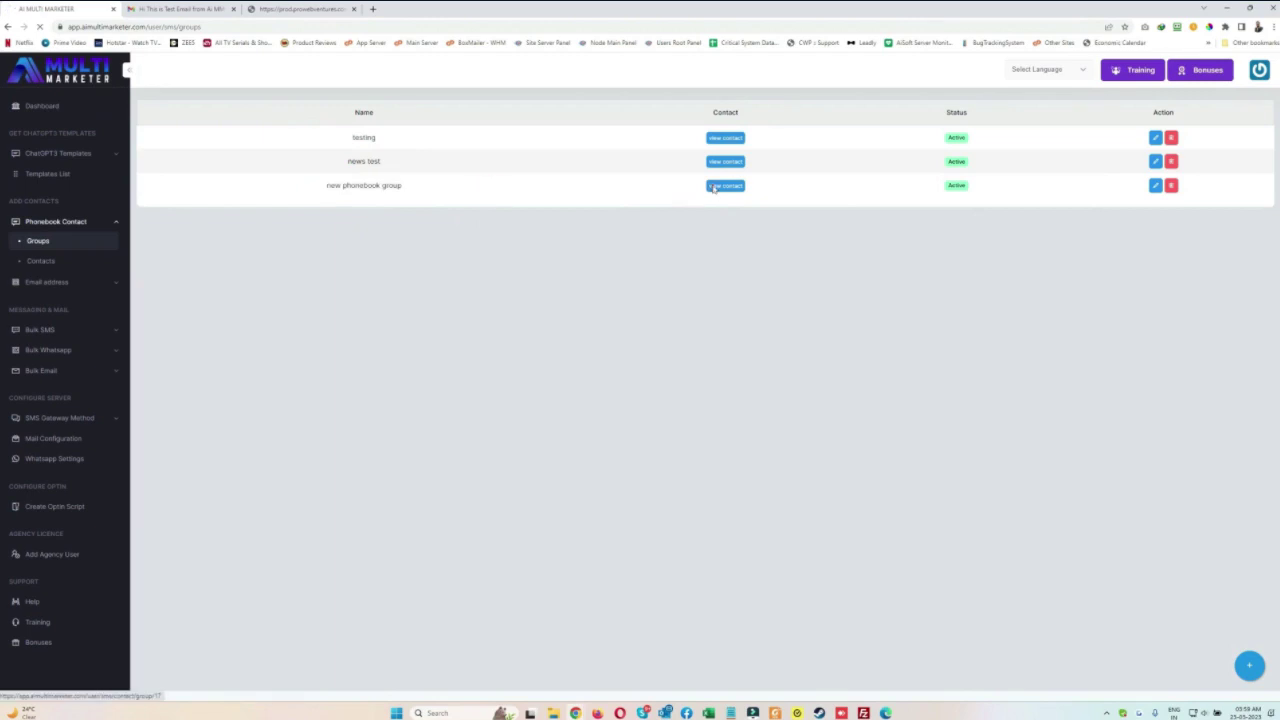
click(712, 186)
drag(906, 316, 581, 322)
click(699, 312)
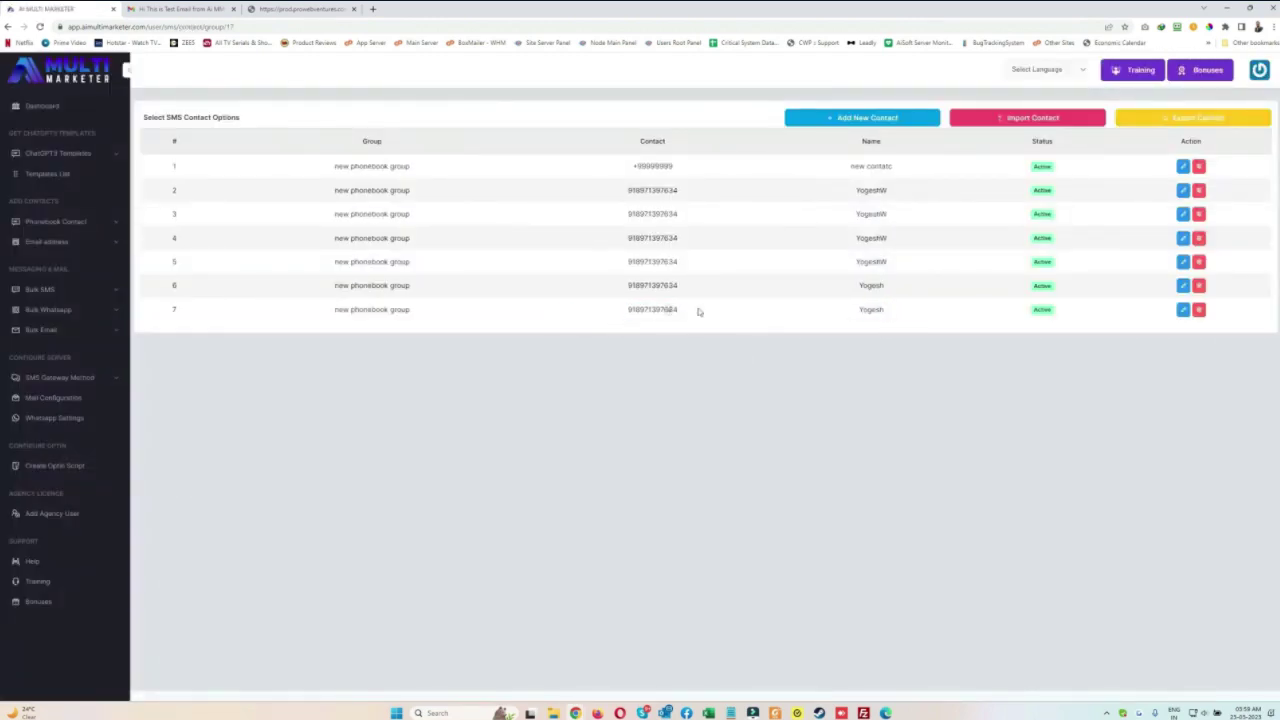
click(50, 242)
click(42, 259)
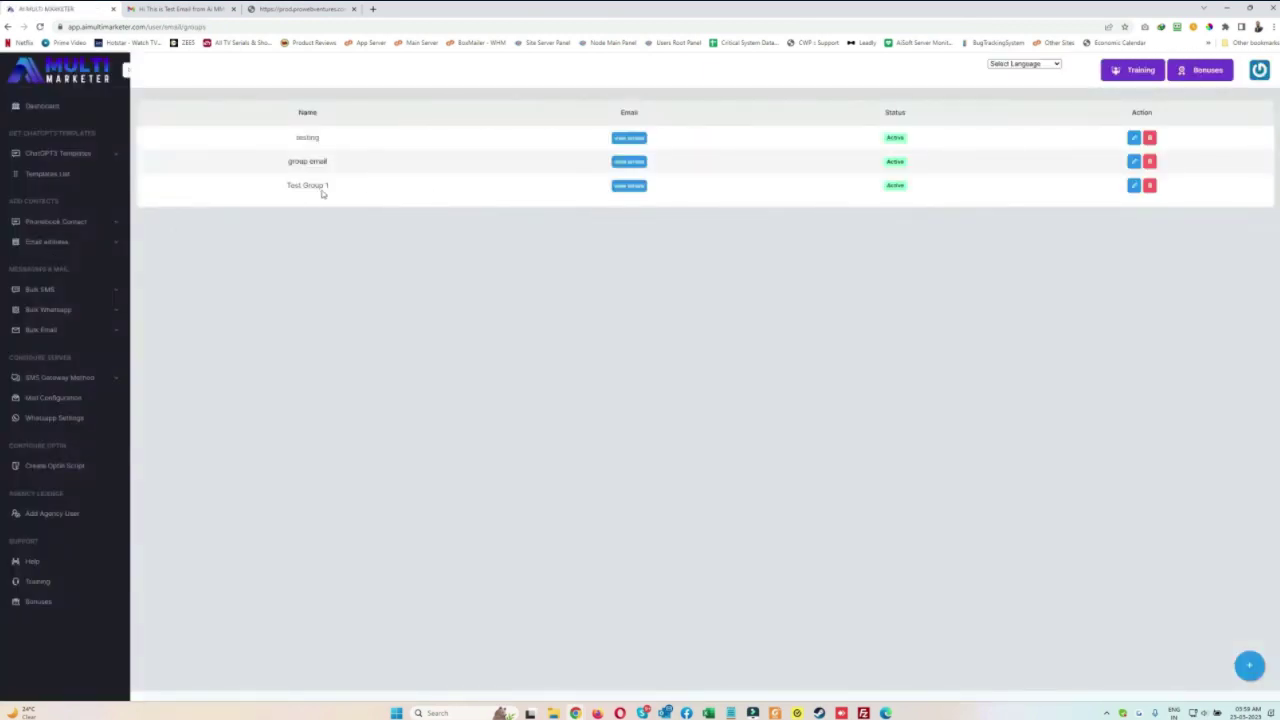
click(632, 187)
drag(274, 213, 541, 220)
click(768, 222)
click(541, 220)
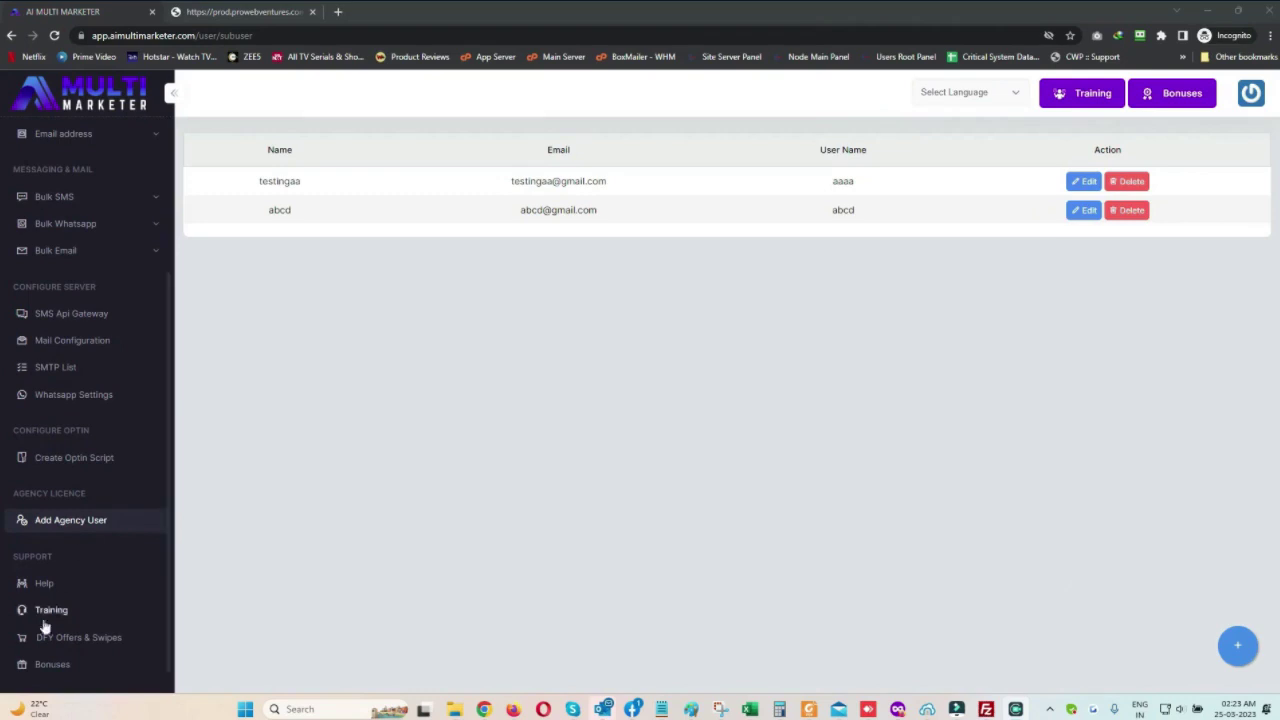
In the agency user list, start a new subuser named test with an e-mail and username
click(94, 523)
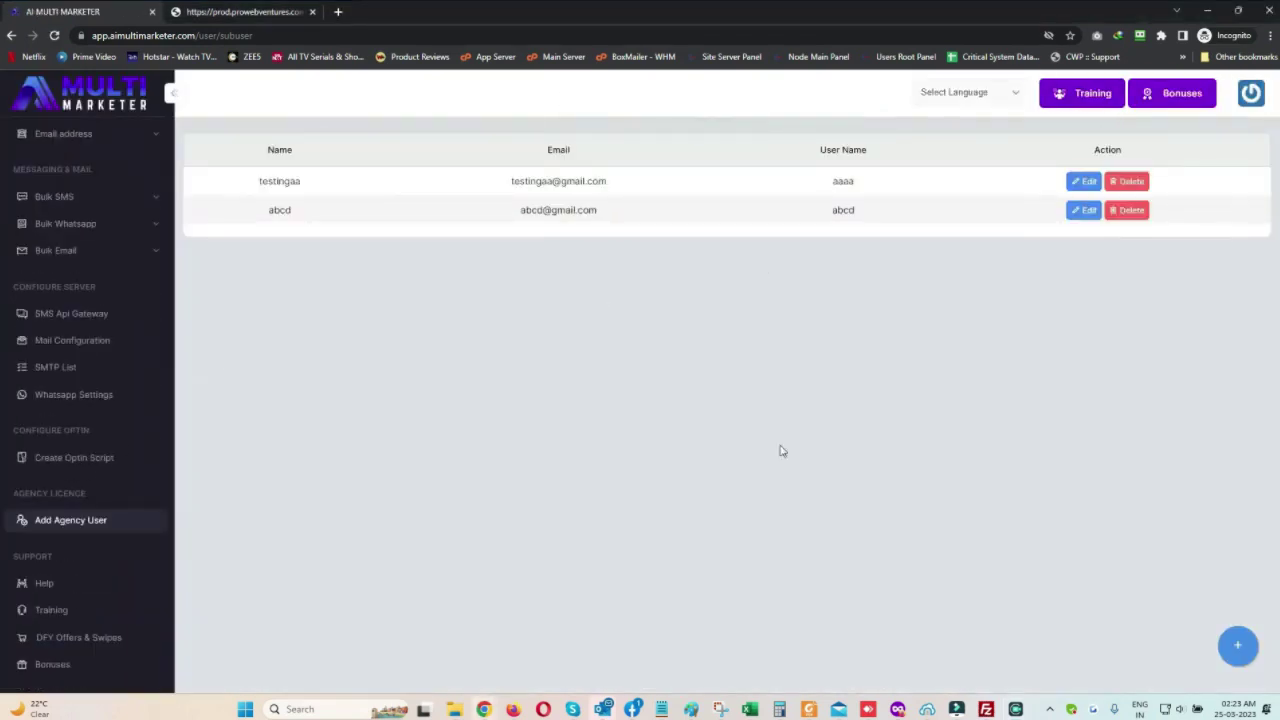
click(1238, 645)
click(623, 196)
text(test)
click(593, 250)
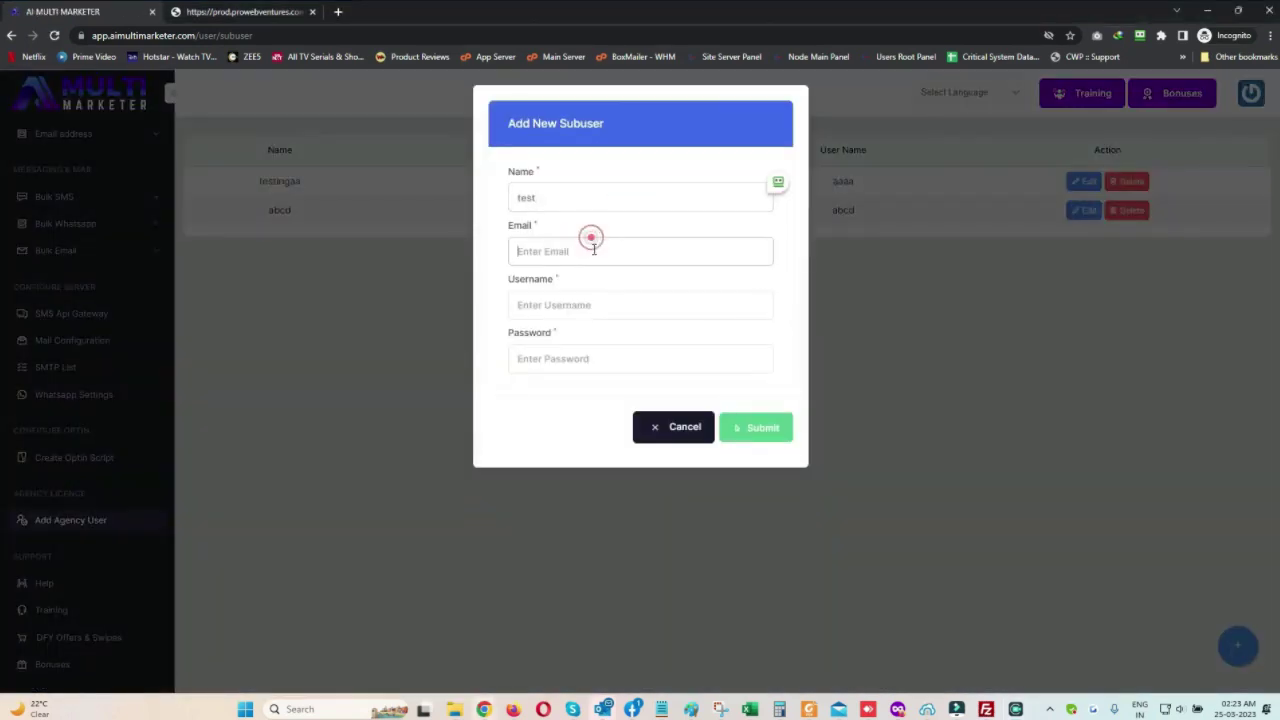
text(test@test.com)
key(Tab)
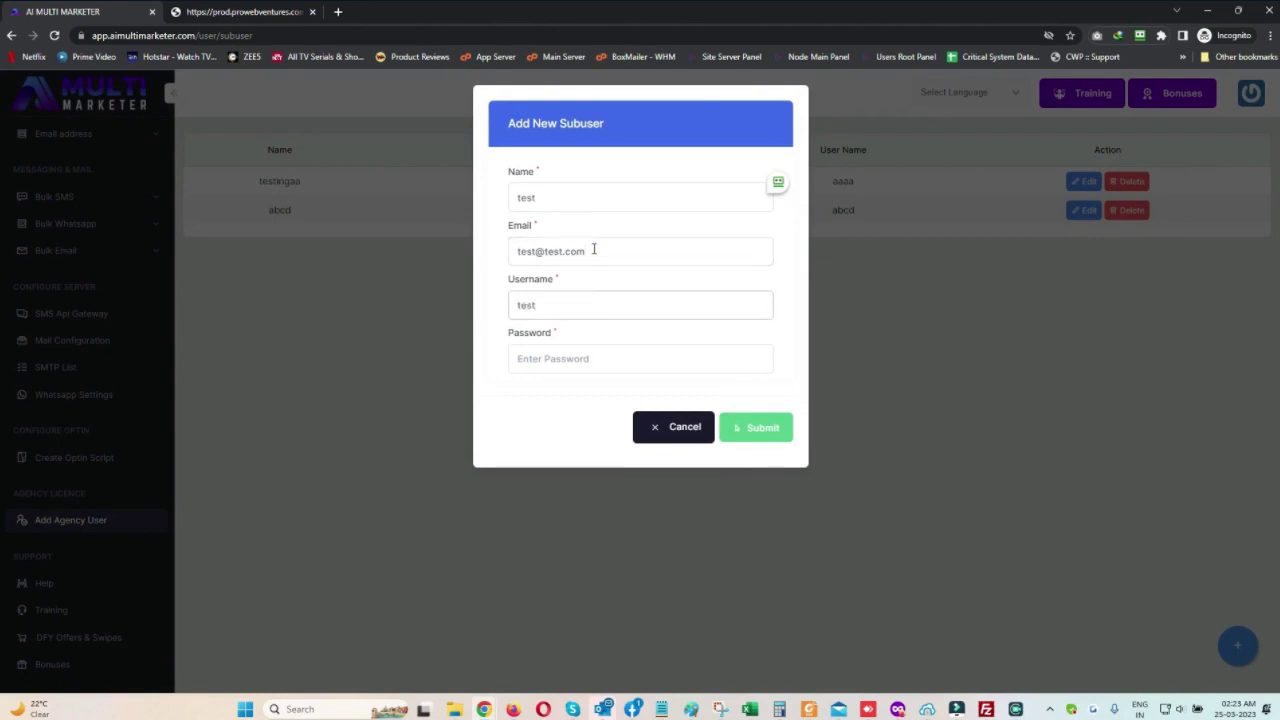
text(testagencyuesr)
key(Tab)
Enter the password, fix the username typo, submit the subuser, and decline saving the login
text(t)
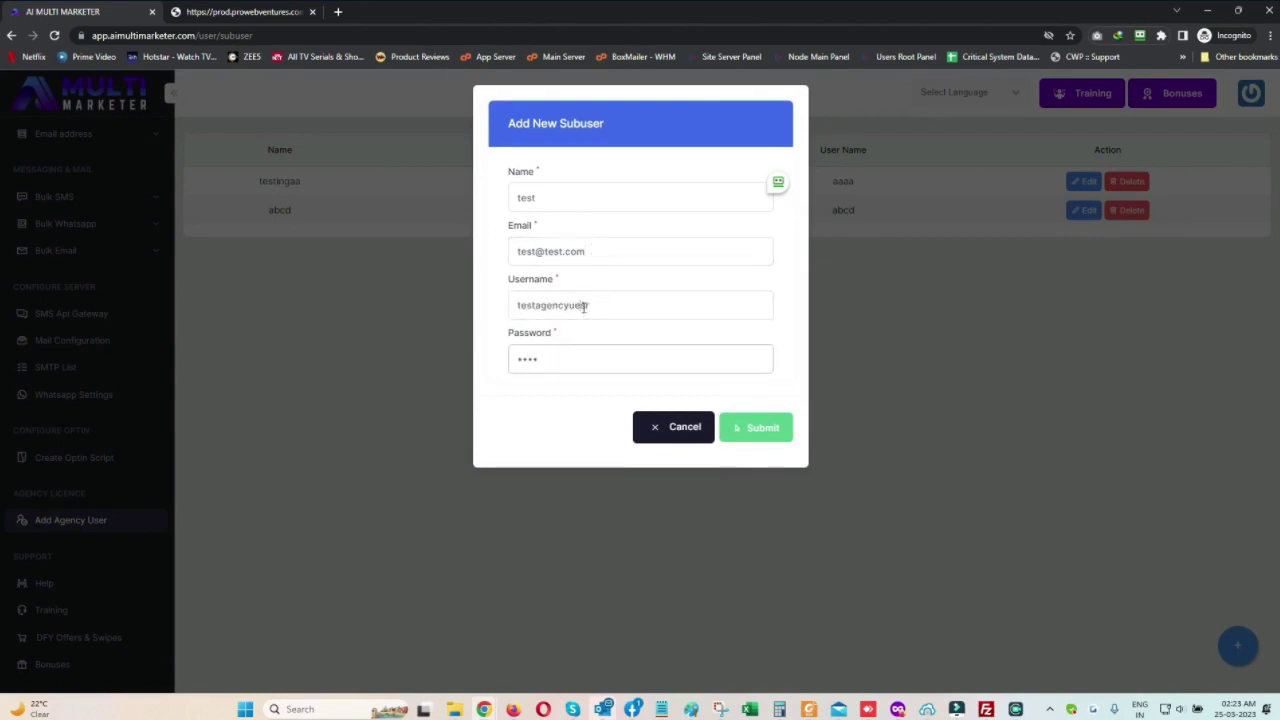
click(584, 307)
key(BackSpace)
key(BackSpace)
text(se)
click(768, 424)
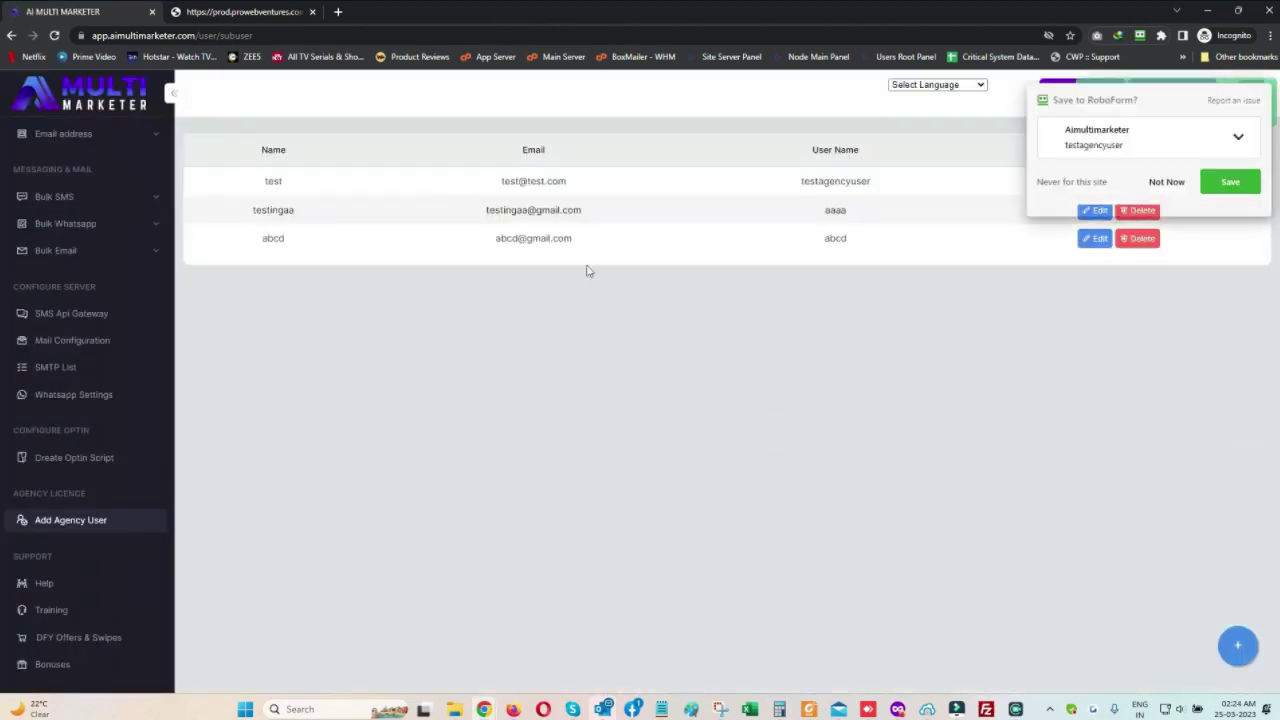
drag(265, 181, 875, 183)
click(1160, 180)
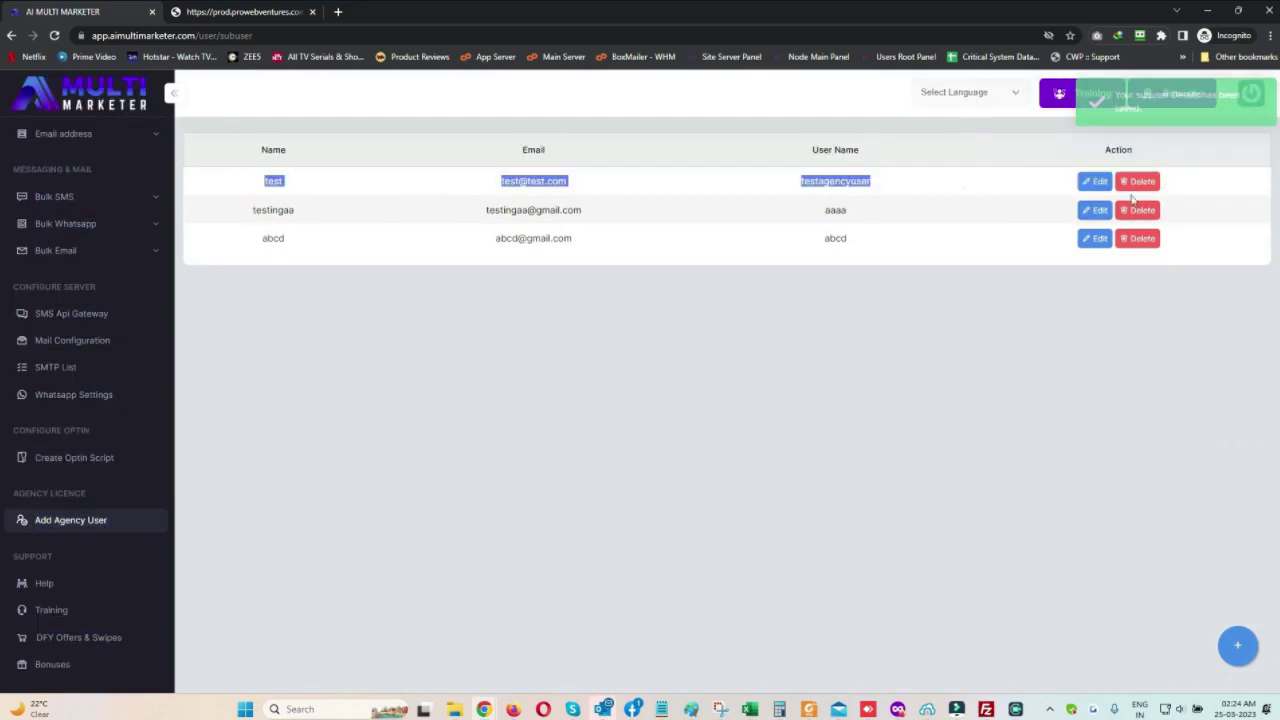
click(680, 351)
scroll(80, 250, up, 2)
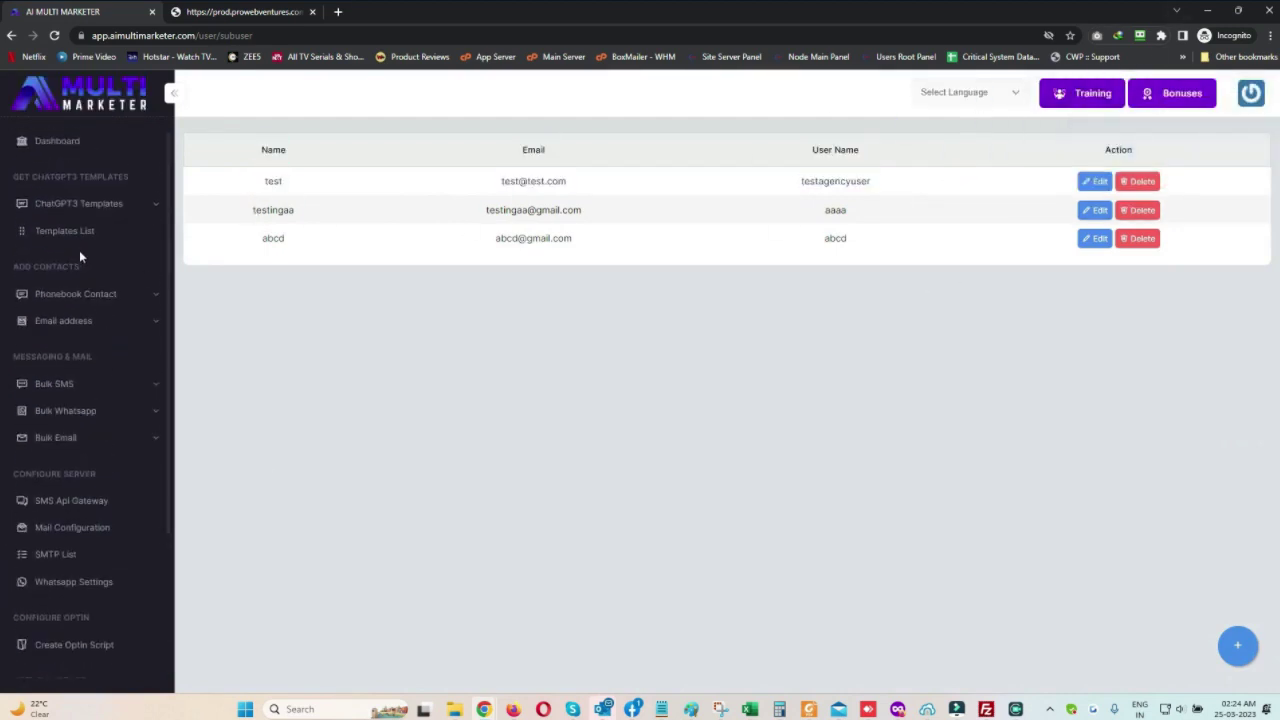
Translate the dashboard into Arabic from Select Language, then turn translation off to restore English
click(57, 141)
click(945, 90)
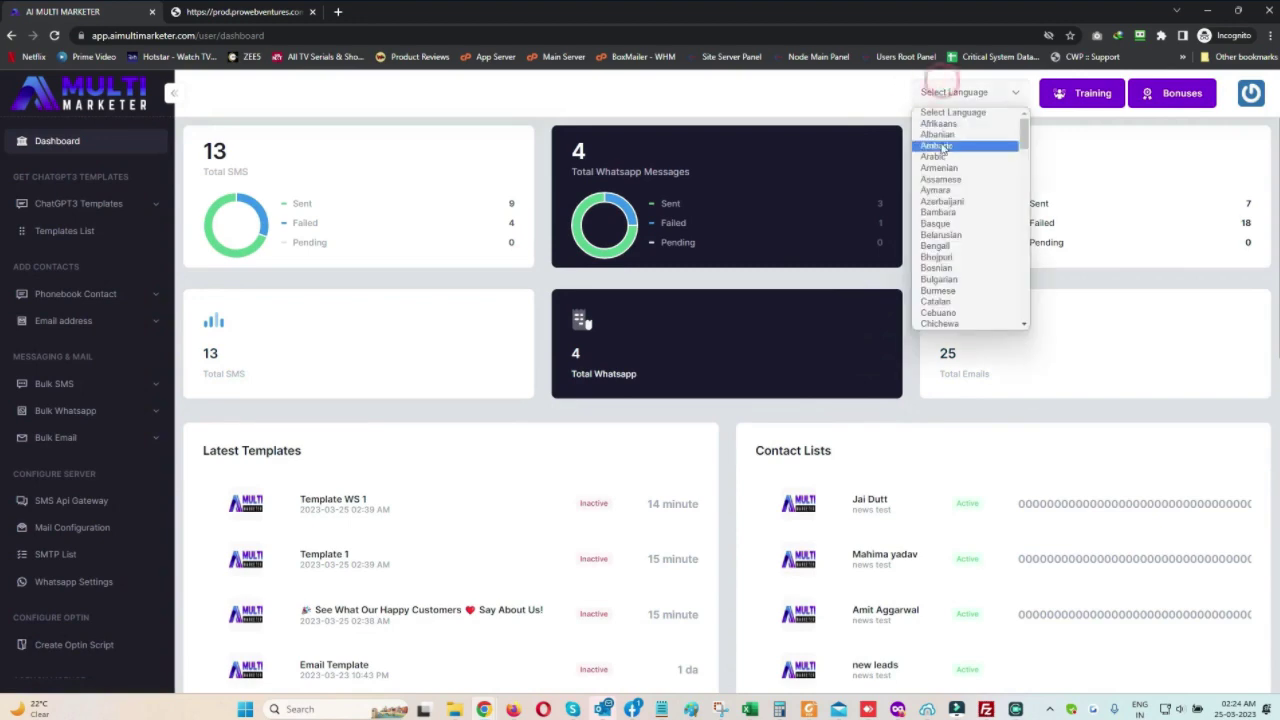
click(945, 157)
scroll(815, 425, down, 3)
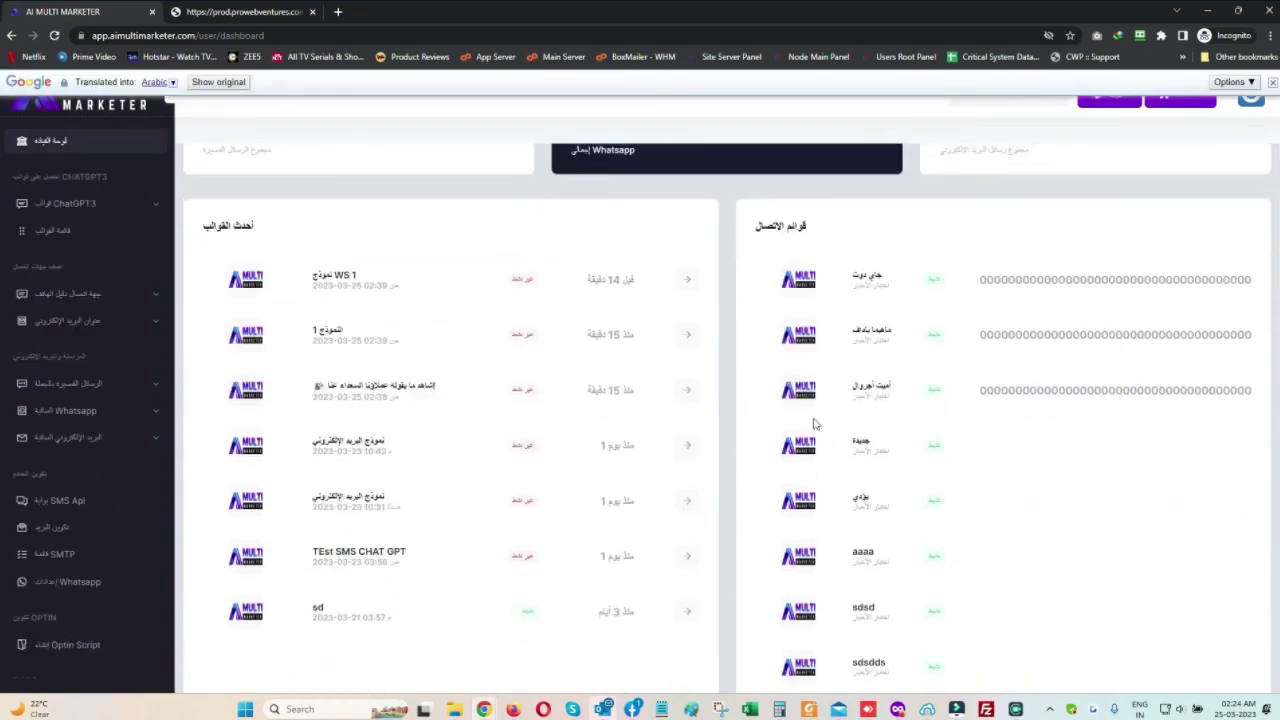
scroll(850, 420, down, 3)
scroll(894, 414, up, 8)
click(1250, 82)
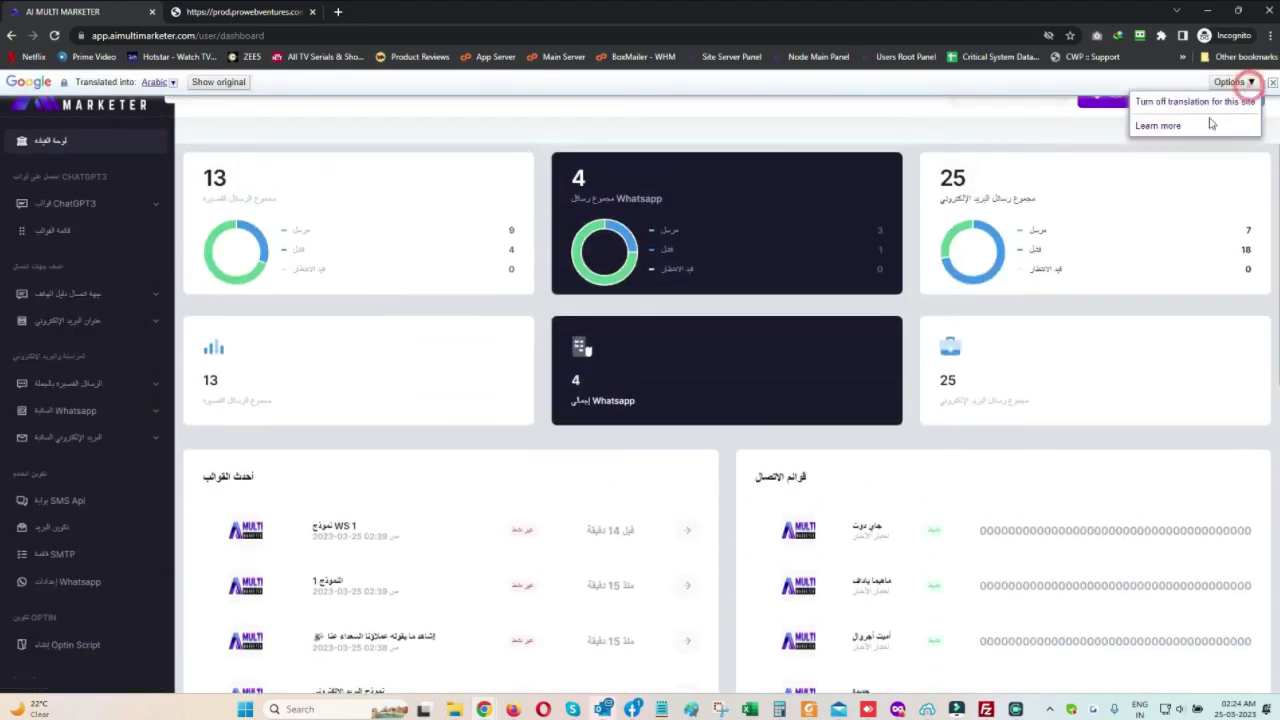
click(1195, 101)
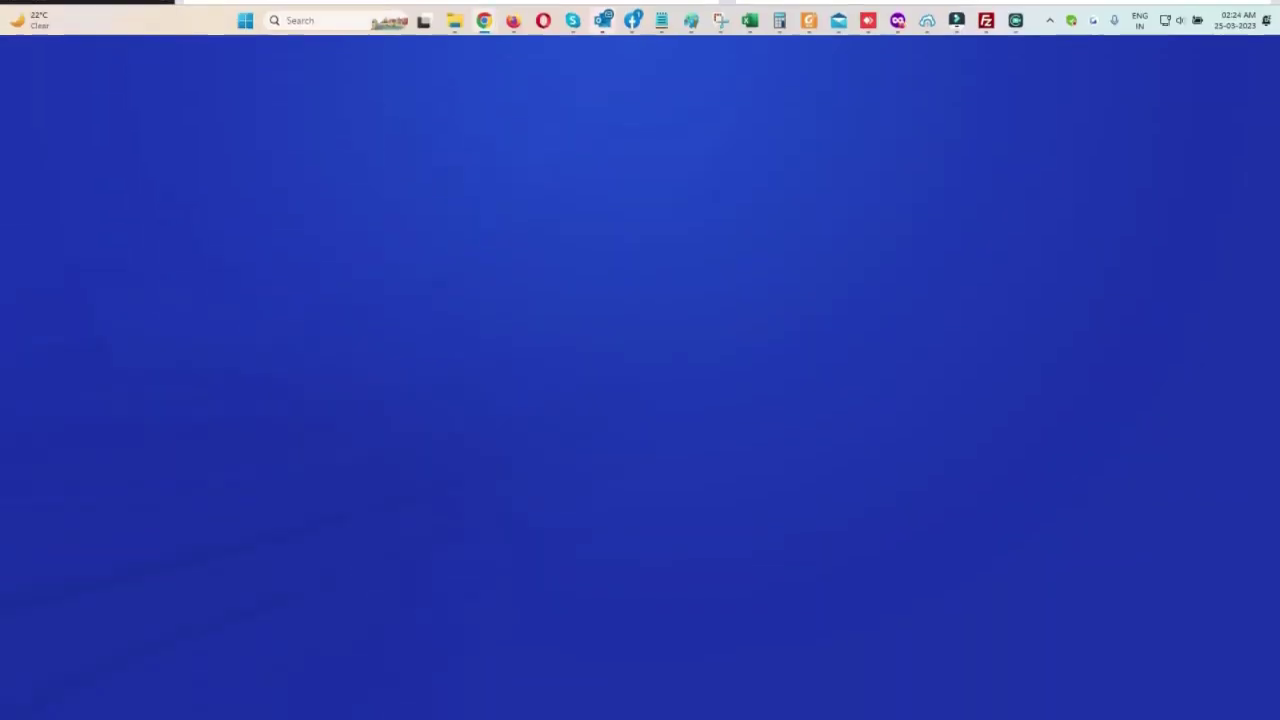